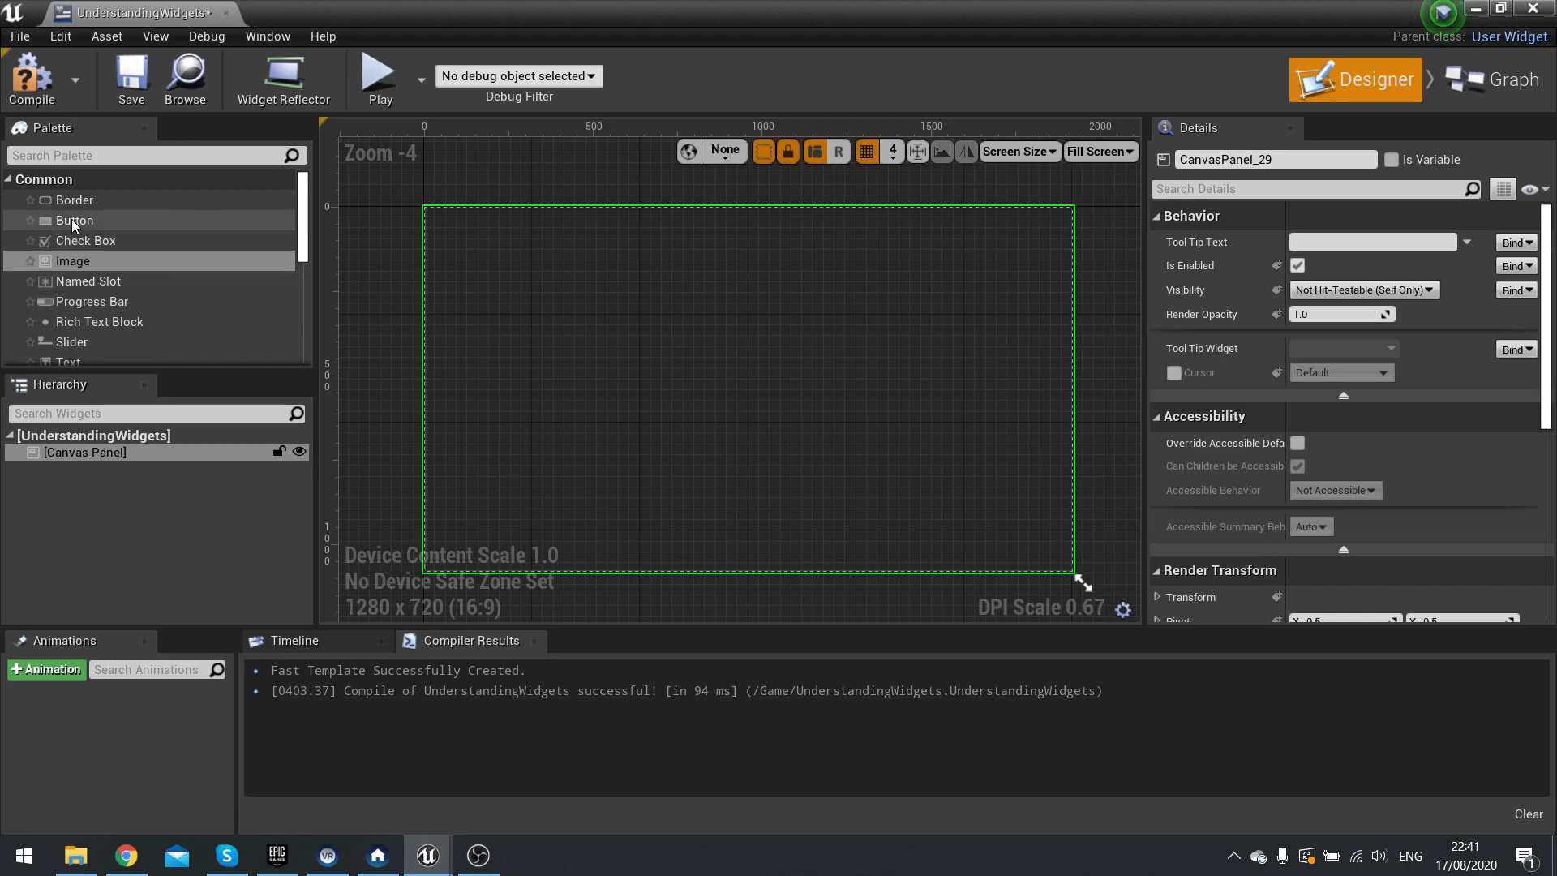
# - Place Button_1703 on the Canvas Panel and stretch it into a large lower-right rectangle
pyautogui.moveTo(72, 220); pyautogui.dragTo(120, 454)
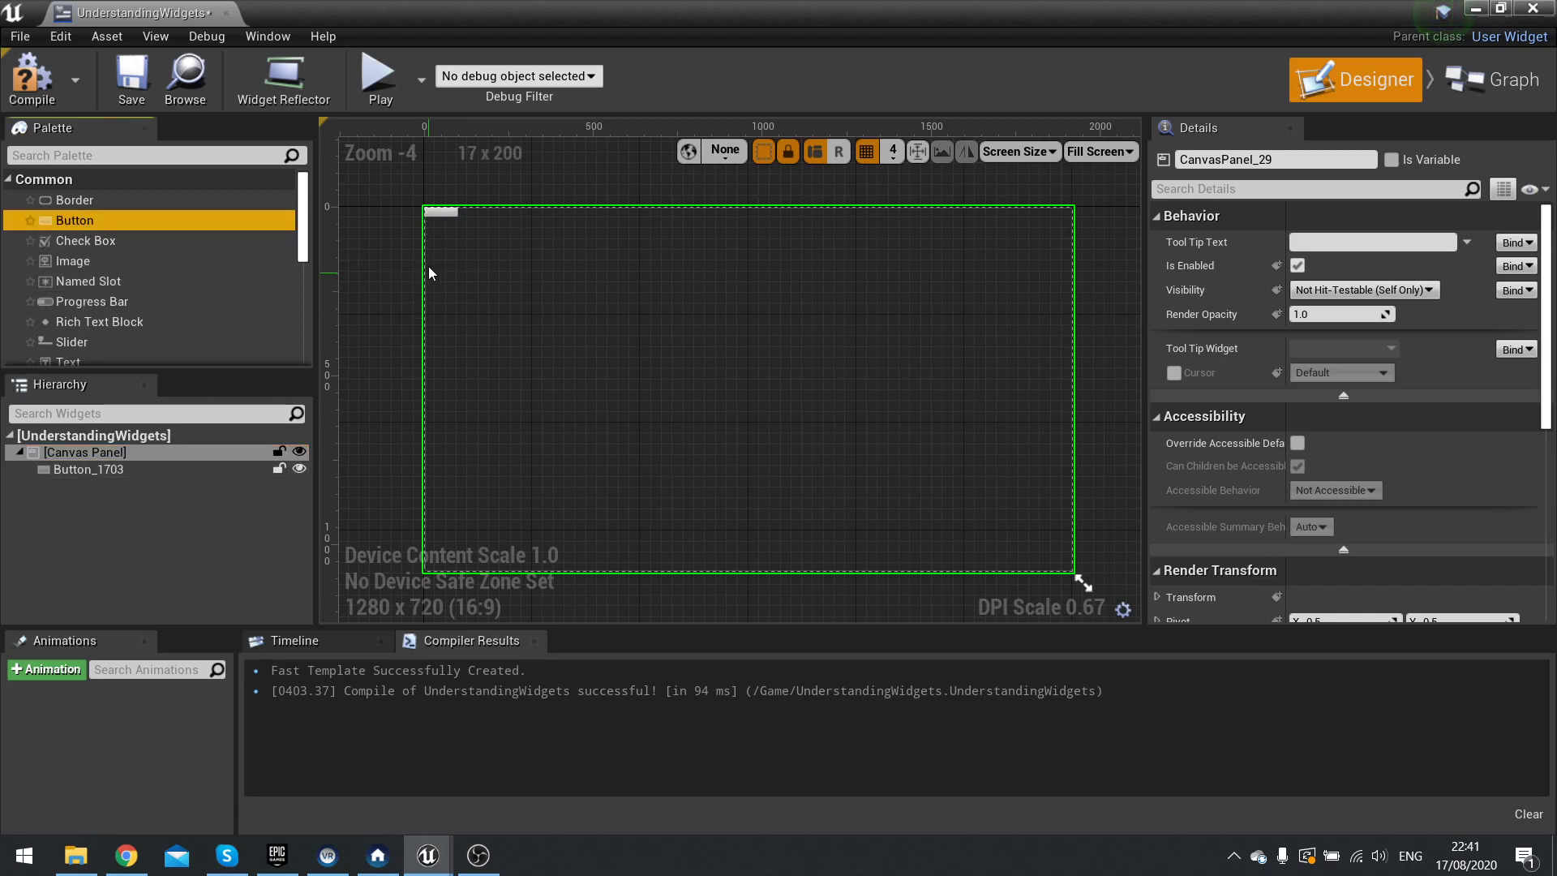
pyautogui.click(442, 211)
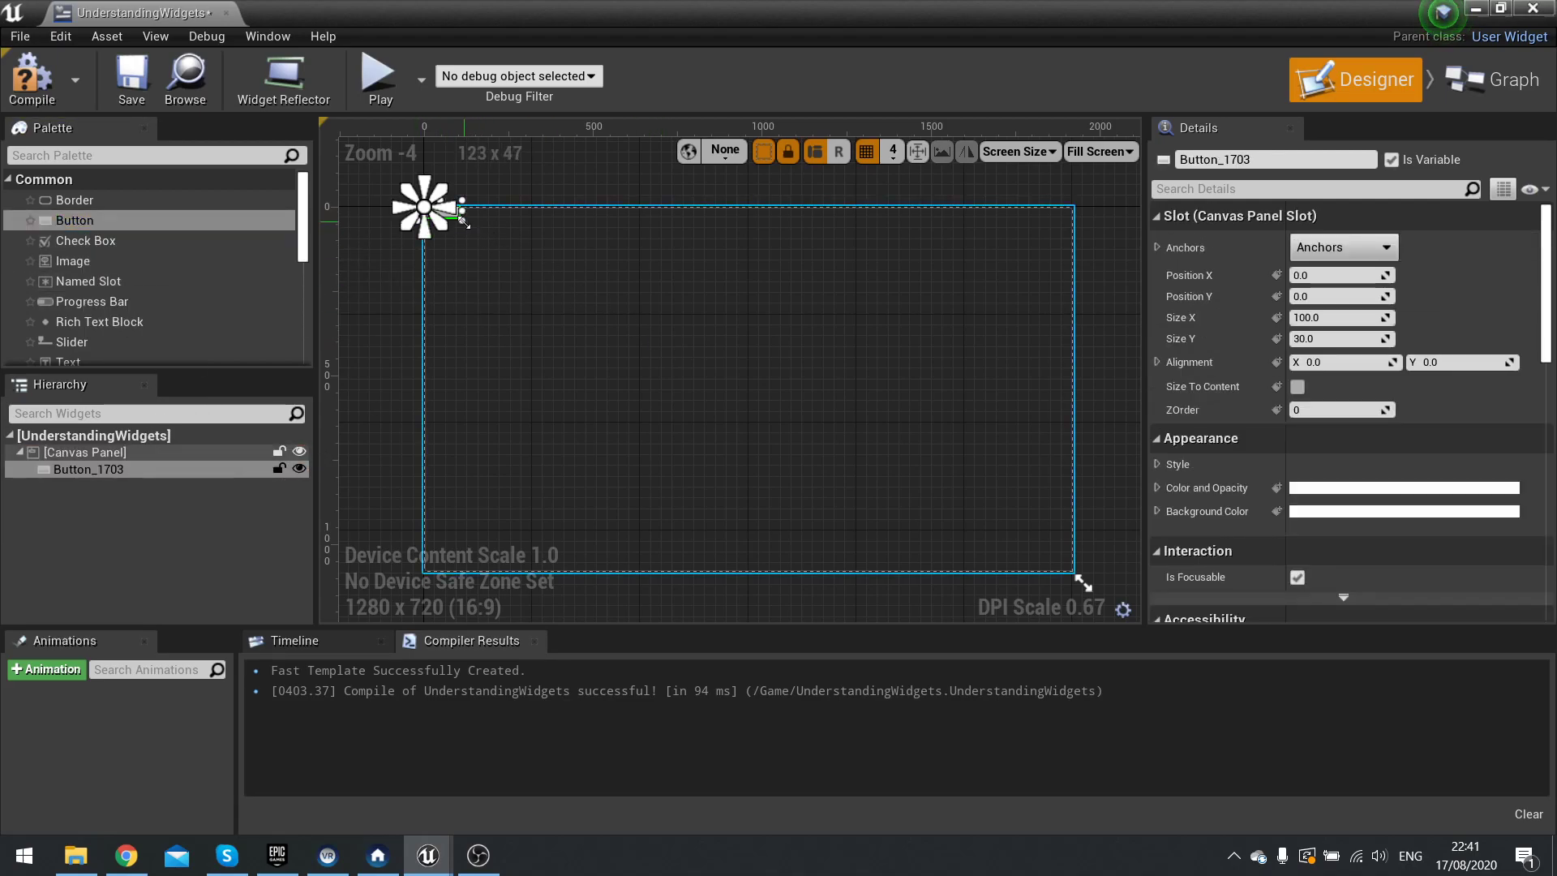
pyautogui.moveTo(458, 215)
pyautogui.mouseDown()
pyautogui.moveTo(591, 284)
pyautogui.moveTo(695, 415)
pyautogui.moveTo(1016, 279)
pyautogui.moveTo(724, 436)
pyautogui.moveTo(690, 507)
pyautogui.moveTo(566, 325)
pyautogui.moveTo(775, 277)
pyautogui.moveTo(887, 458)
pyautogui.moveTo(741, 339)
pyautogui.moveTo(612, 328)
pyautogui.moveTo(535, 281)
pyautogui.moveTo(522, 290)
pyautogui.moveTo(535, 423)
pyautogui.moveTo(825, 388)
pyautogui.moveTo(936, 468)
pyautogui.mouseUp()
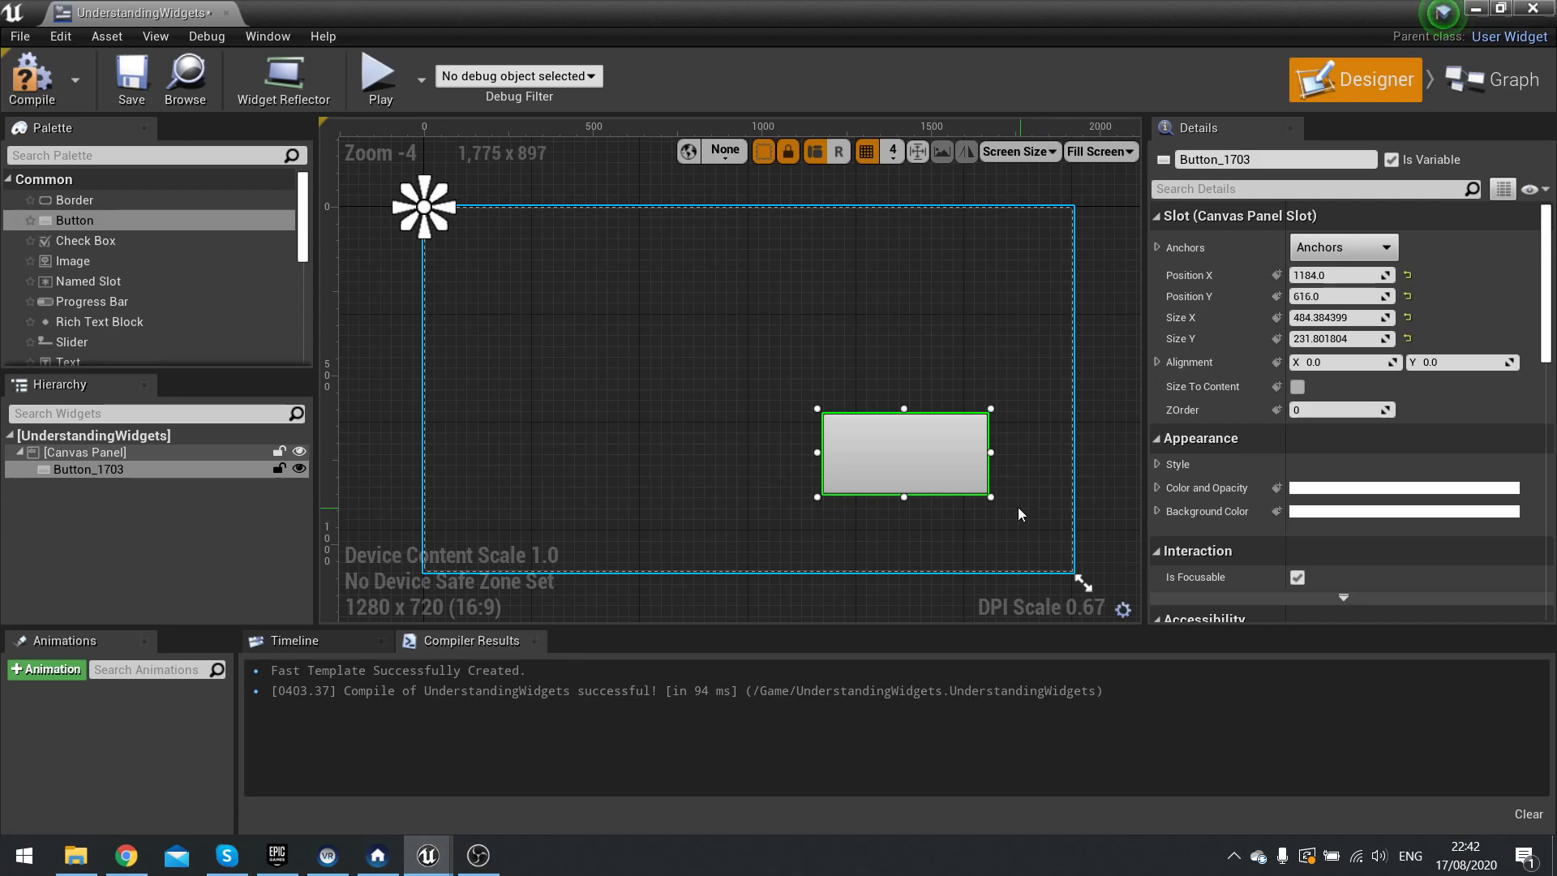
# - Drag Button_1703 around the canvas, leaving it near the top-right at position 1392, 48
pyautogui.moveTo(981, 479)
pyautogui.mouseDown()
pyautogui.moveTo(750, 414)
pyautogui.moveTo(719, 449)
pyautogui.moveTo(732, 467)
pyautogui.mouseUp()
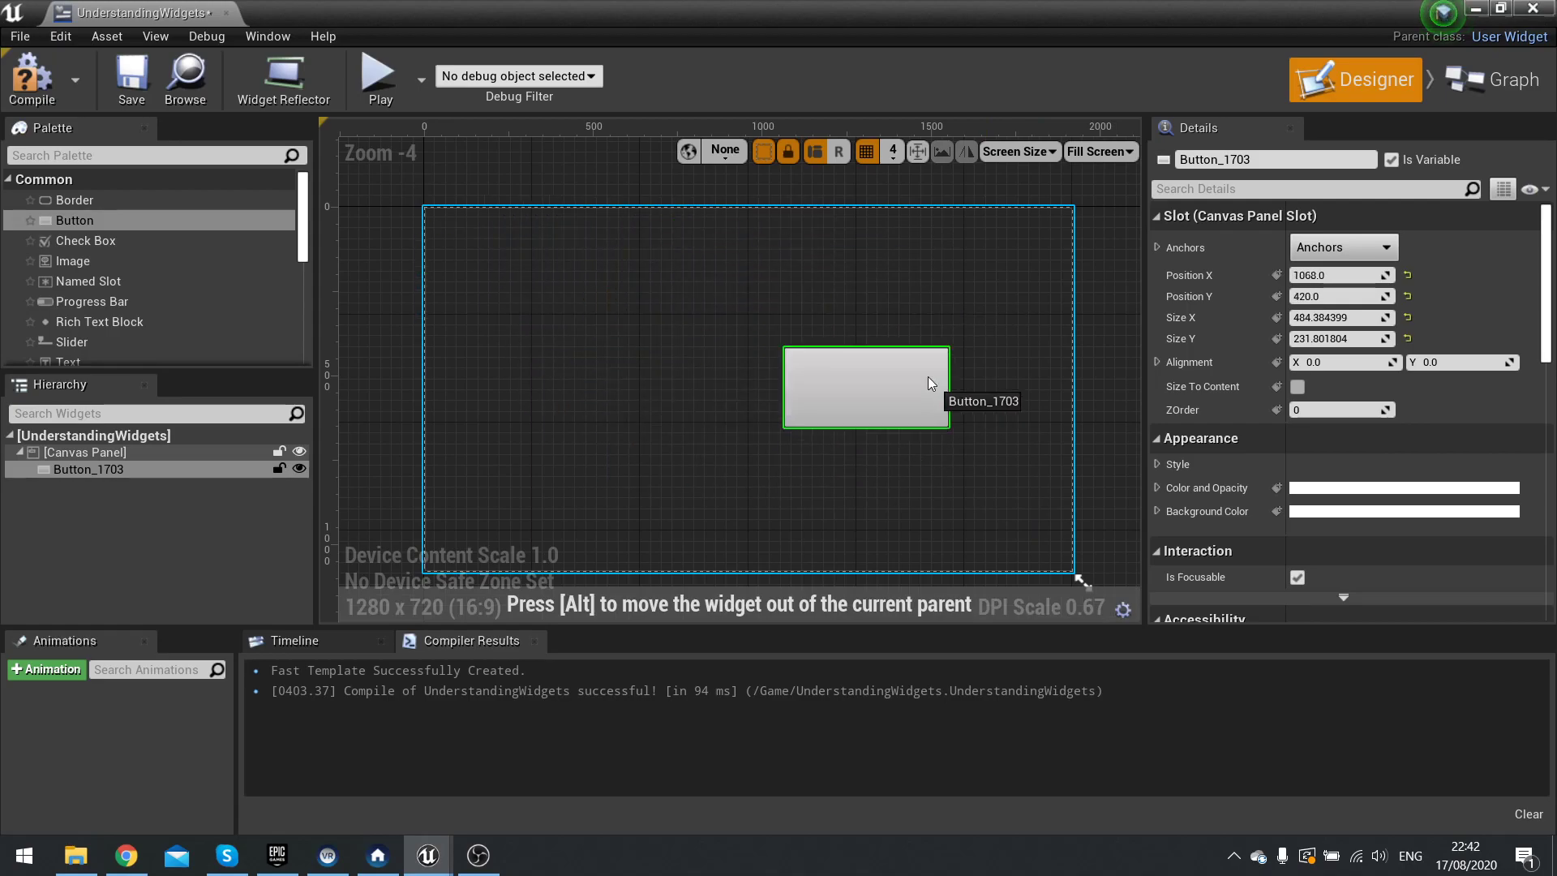
pyautogui.moveTo(732, 468); pyautogui.dragTo(936, 437)
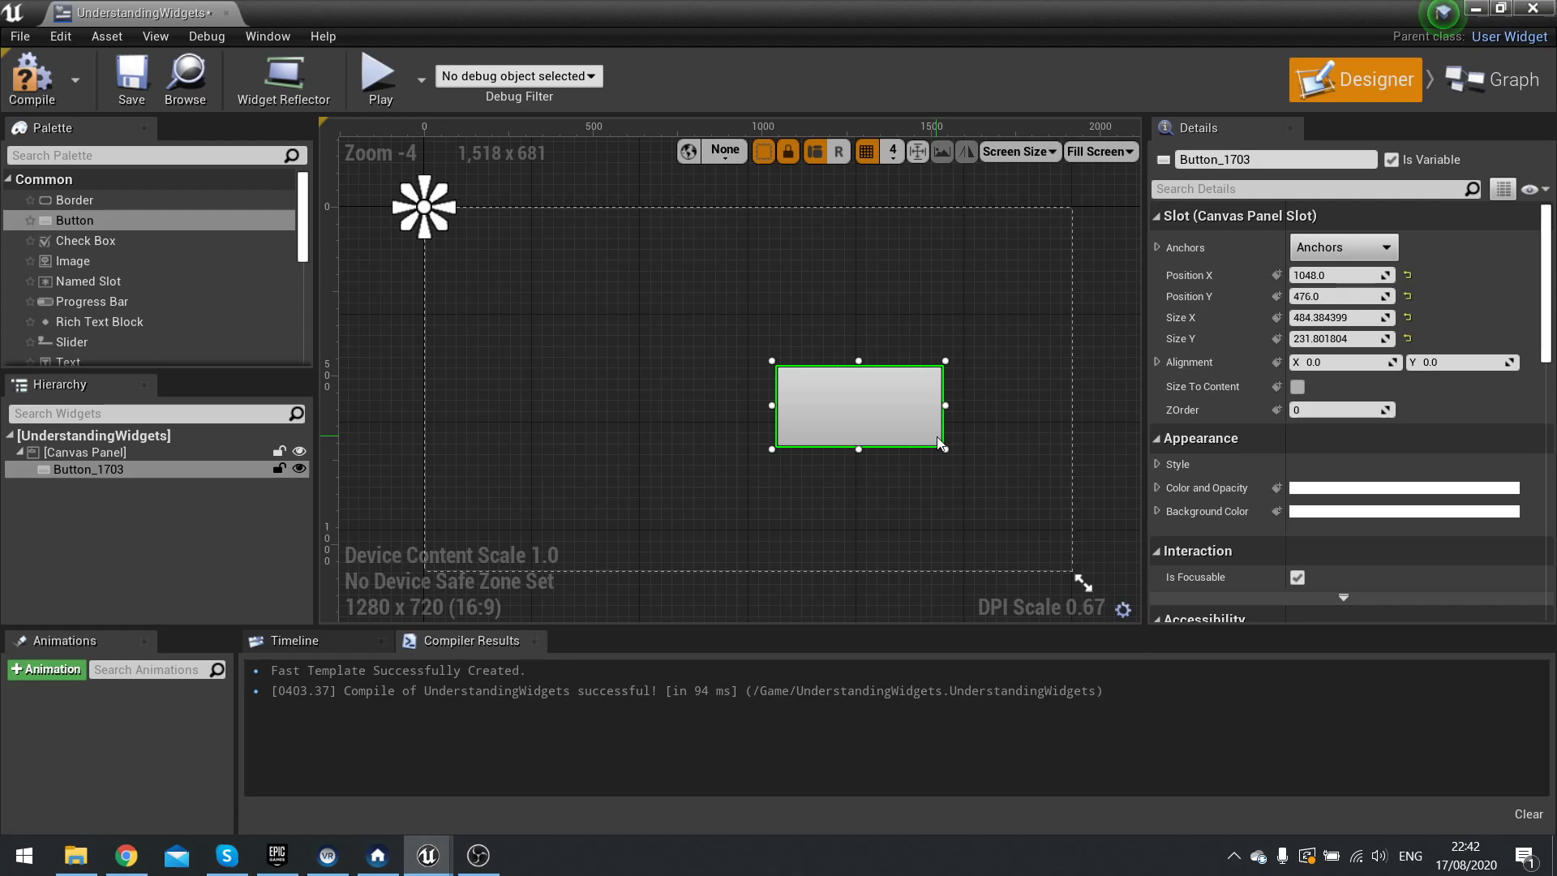
pyautogui.moveTo(879, 396); pyautogui.dragTo(820, 366)
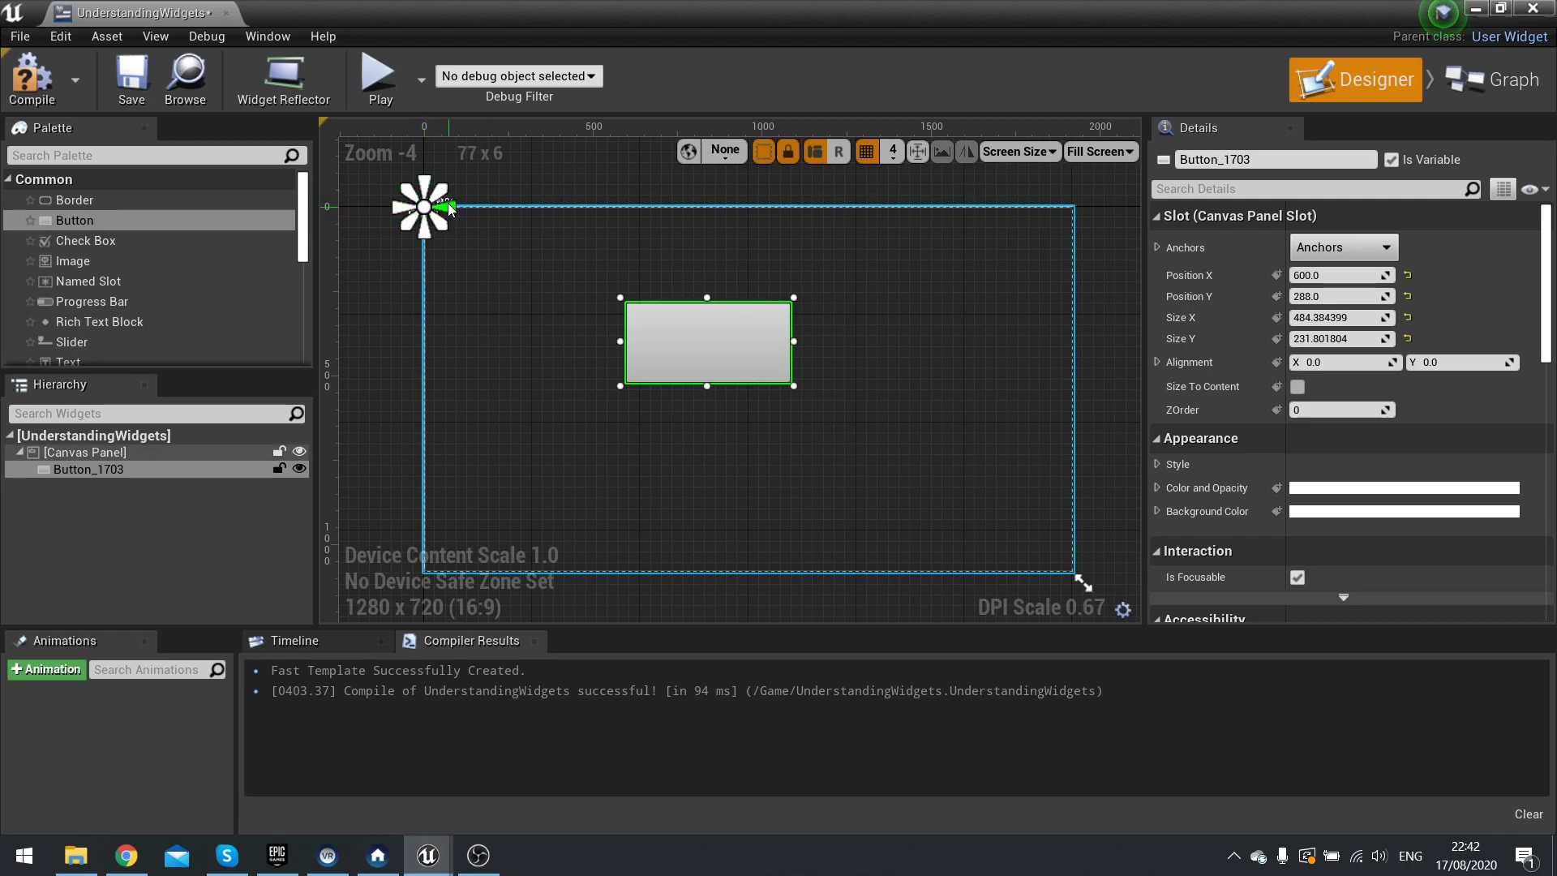
pyautogui.moveTo(648, 324)
pyautogui.mouseDown()
pyautogui.moveTo(505, 302)
pyautogui.moveTo(537, 291)
pyautogui.moveTo(483, 250)
pyautogui.moveTo(519, 307)
pyautogui.moveTo(487, 267)
pyautogui.mouseUp()
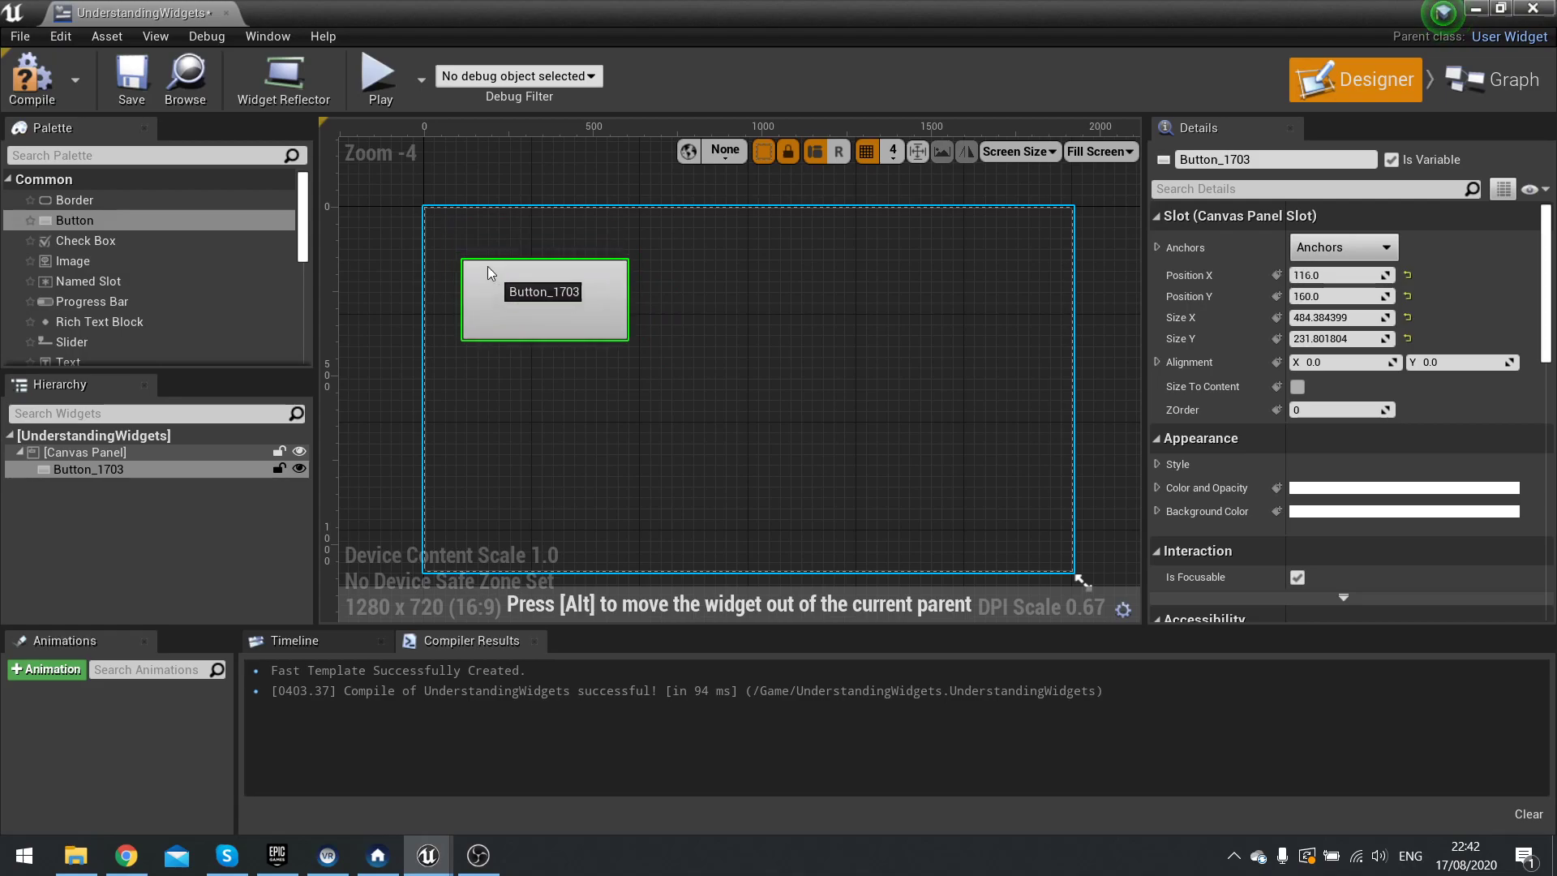
pyautogui.moveTo(487, 266)
pyautogui.mouseDown()
pyautogui.moveTo(477, 247)
pyautogui.moveTo(505, 288)
pyautogui.mouseUp()
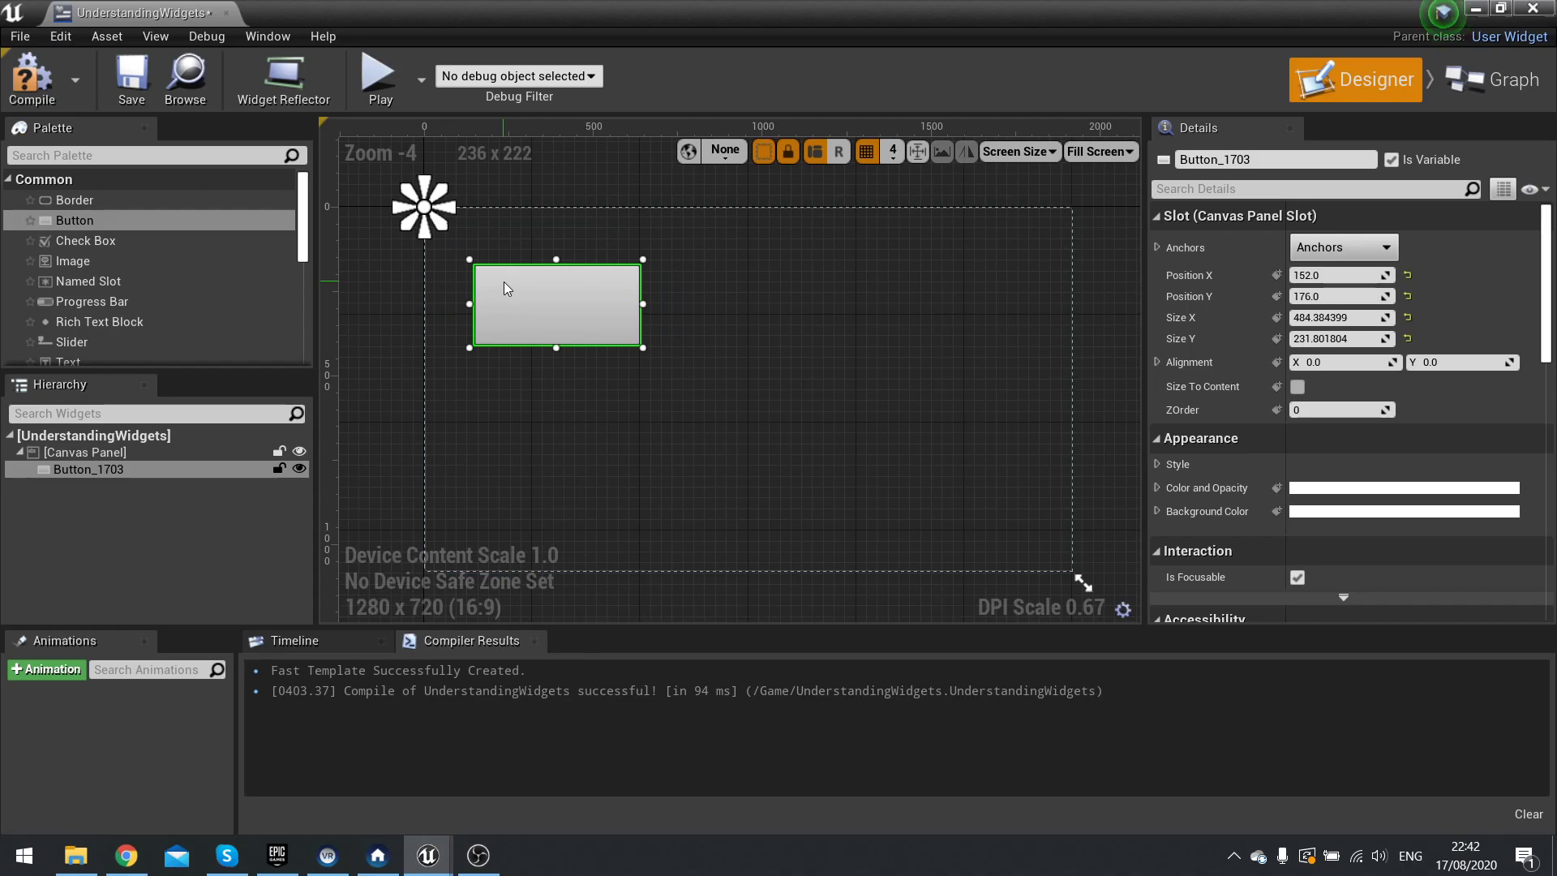
pyautogui.moveTo(504, 282); pyautogui.dragTo(921, 239)
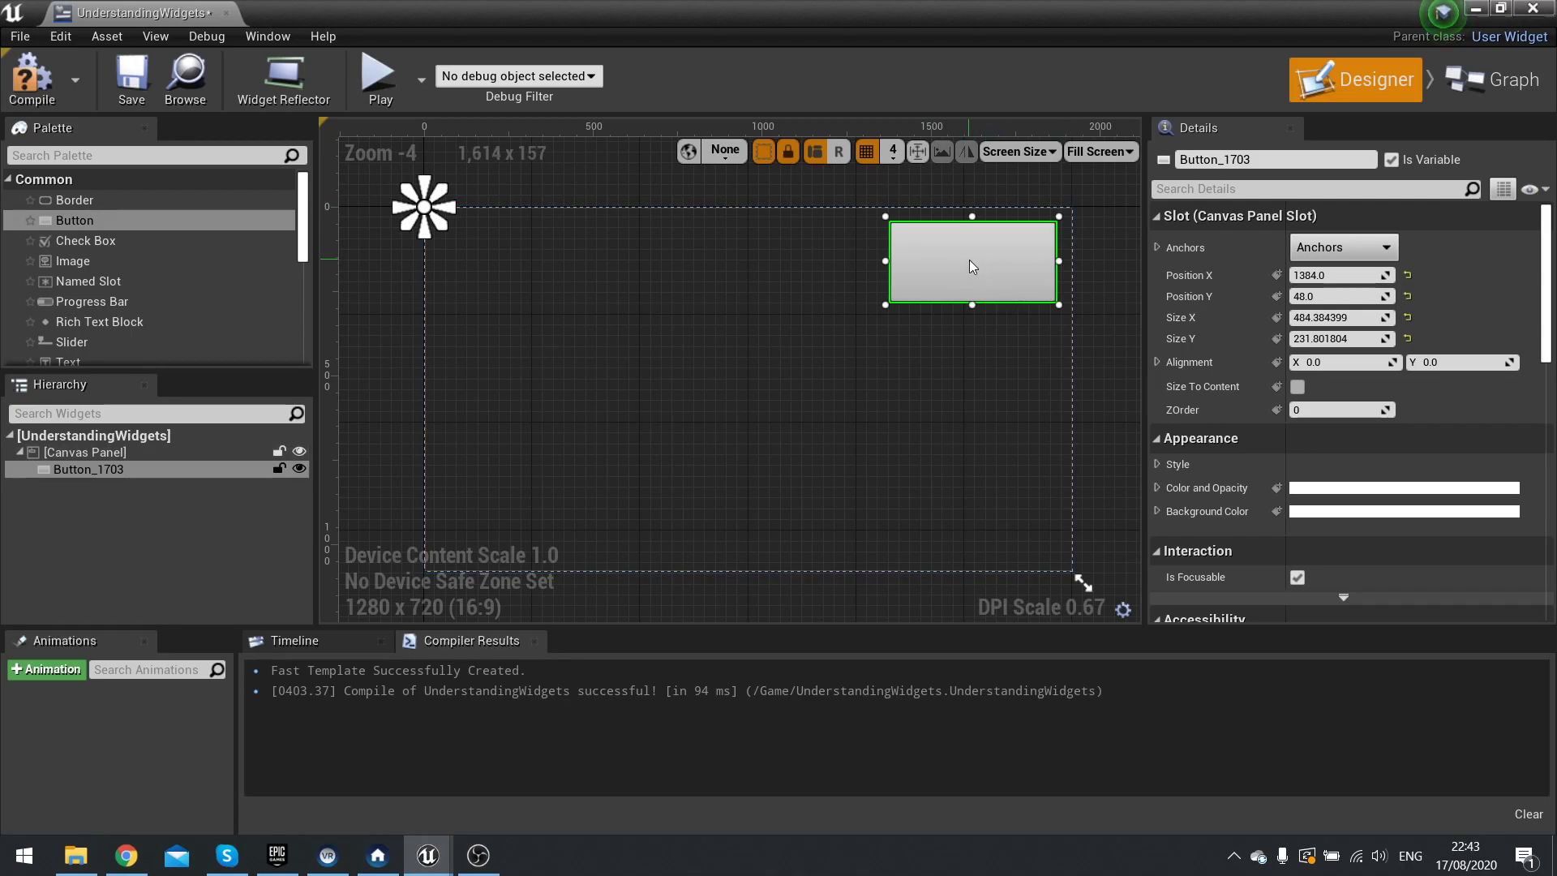
pyautogui.moveTo(970, 260)
pyautogui.mouseDown()
pyautogui.moveTo(723, 265)
pyautogui.moveTo(1008, 260)
pyautogui.mouseUp()
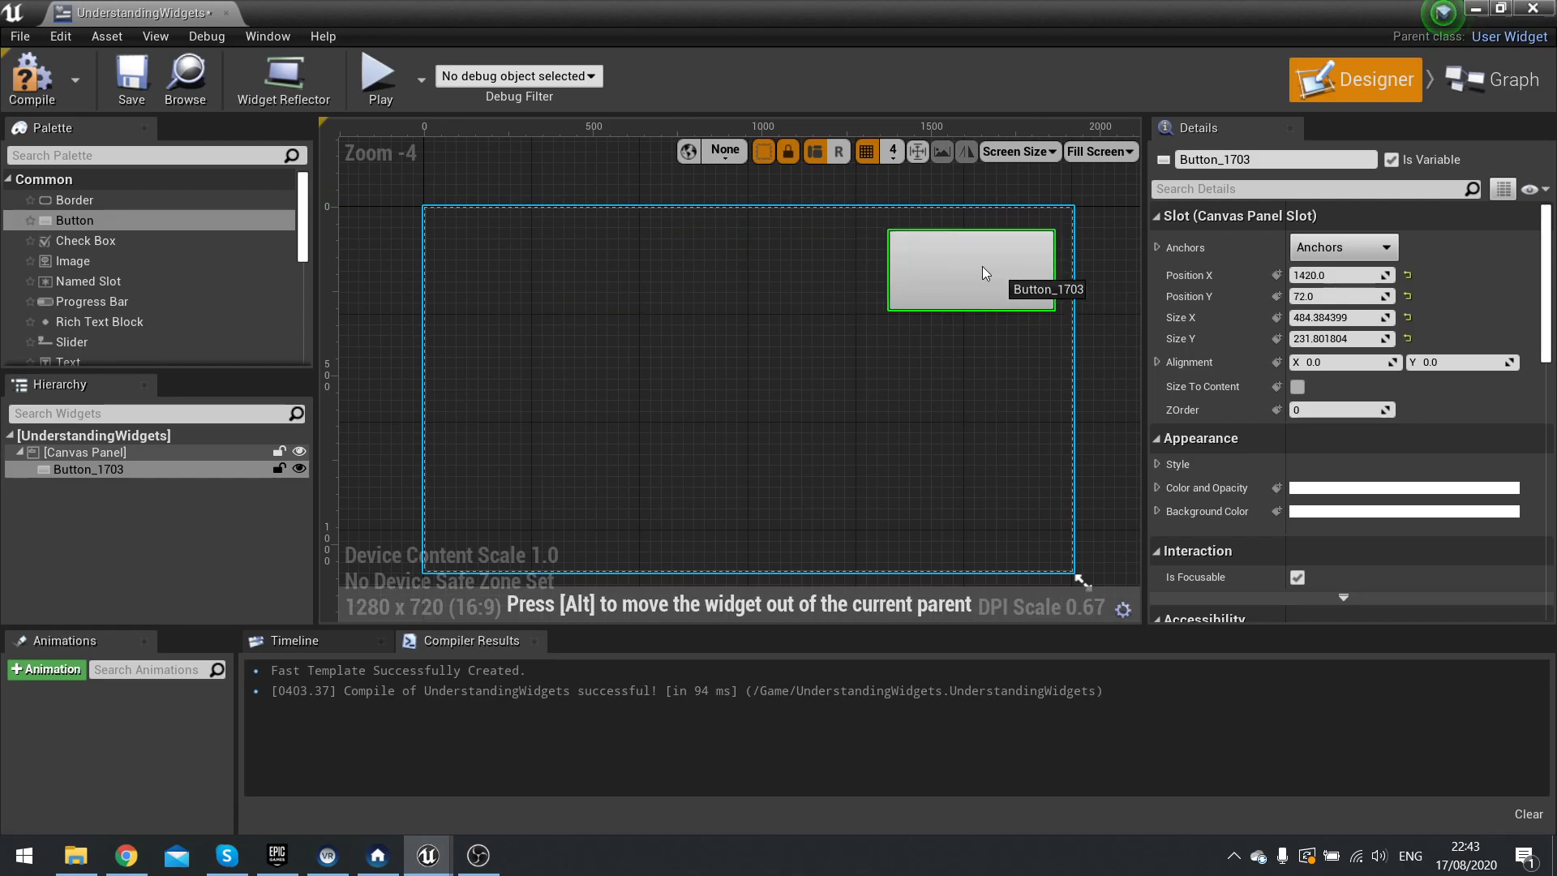
pyautogui.moveTo(1007, 260); pyautogui.dragTo(1020, 277)
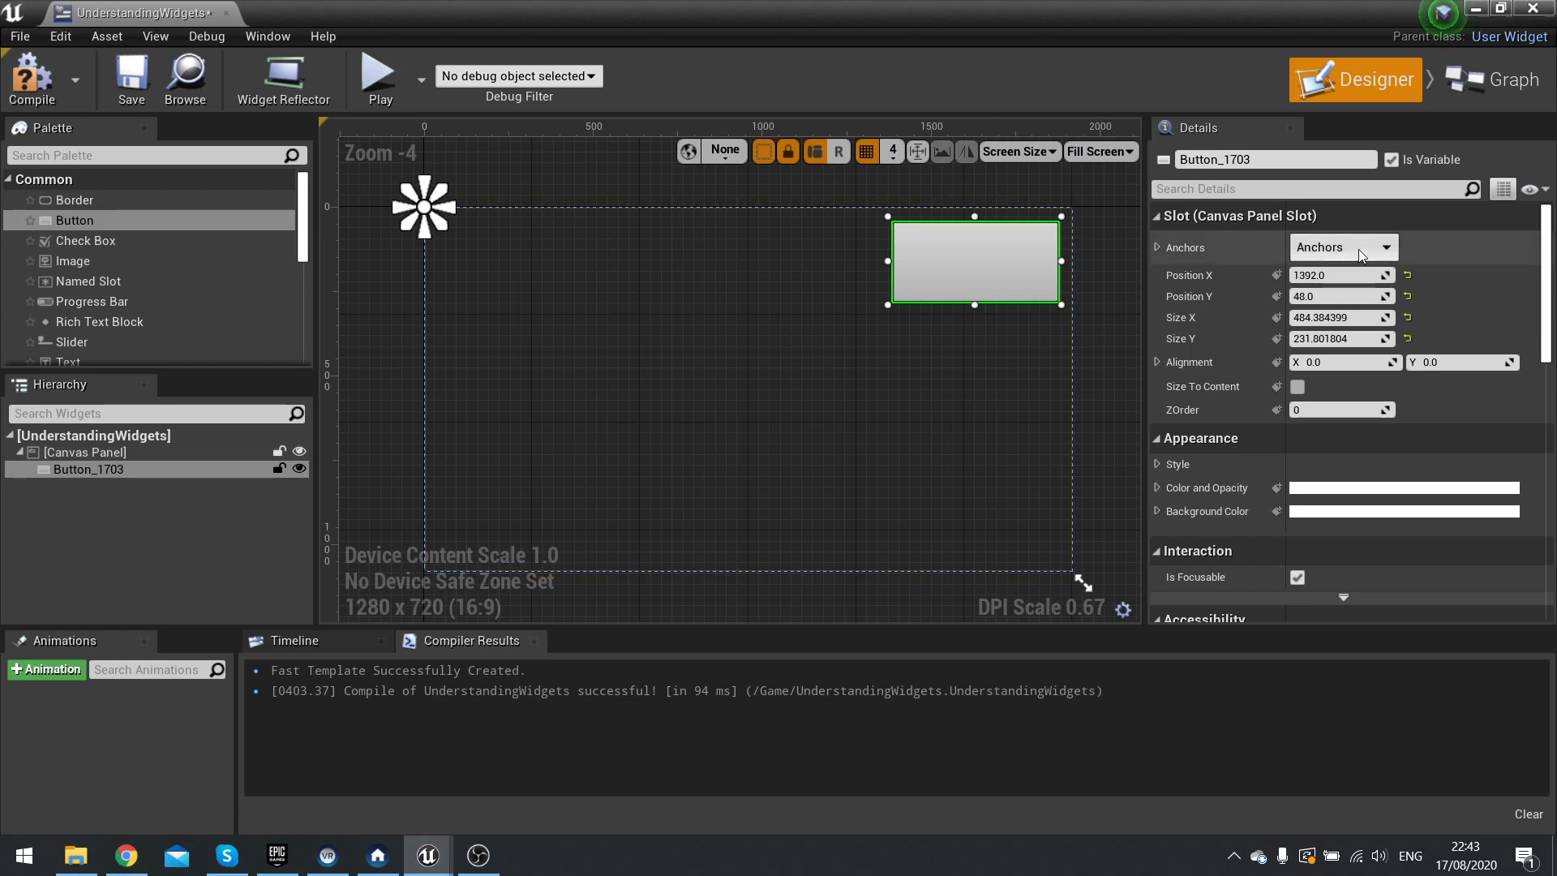
# - Apply the top-right anchor preset to Button_1703, then switch to the full-canvas stretch preset
pyautogui.click(1383, 247)
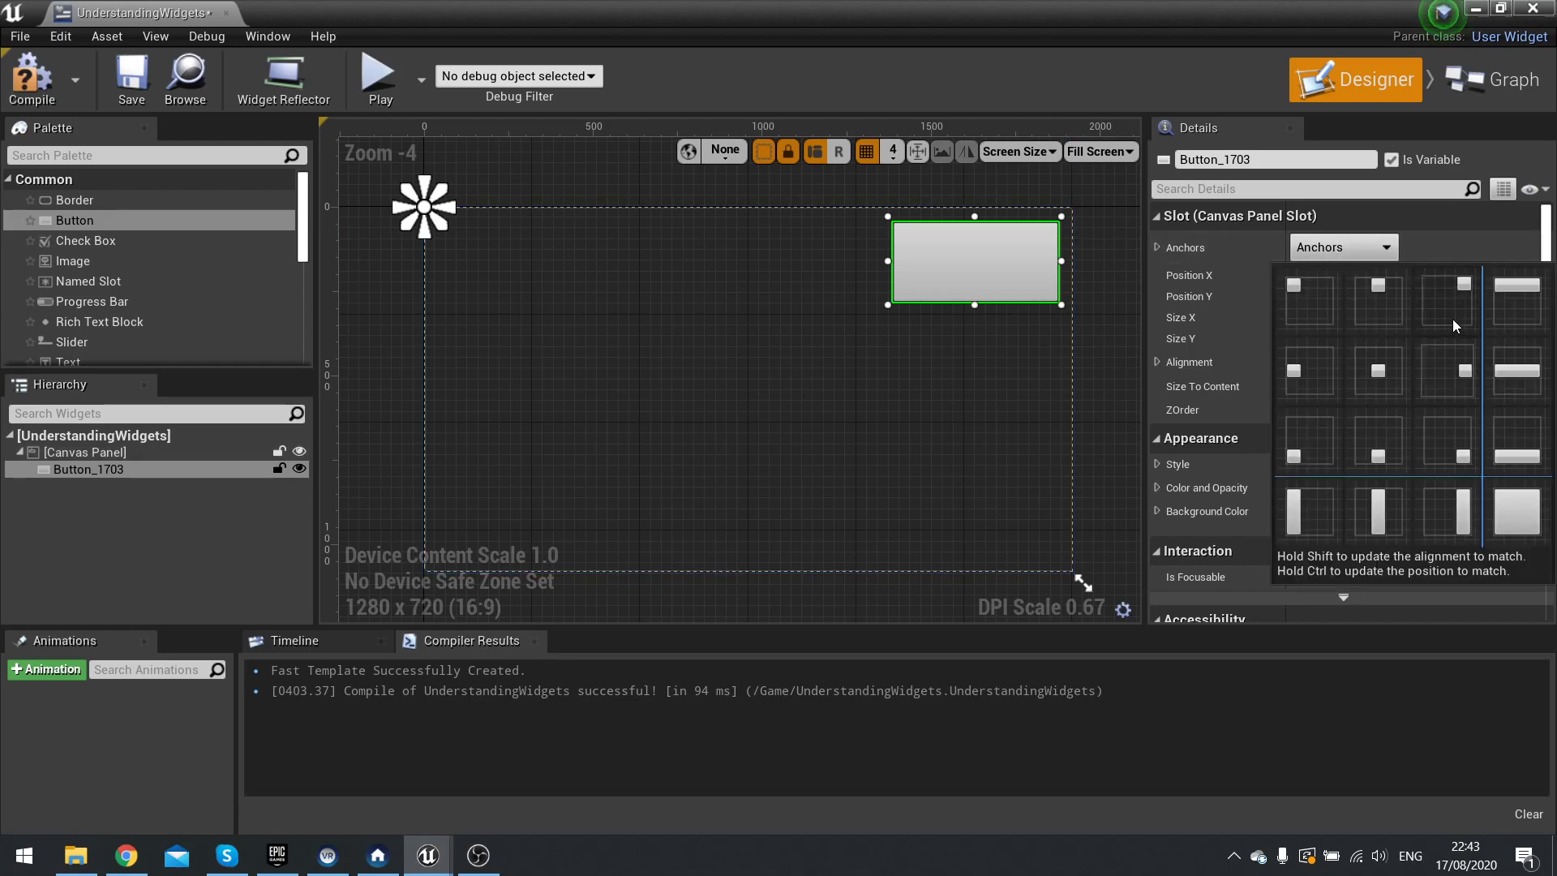
pyautogui.click(1452, 320)
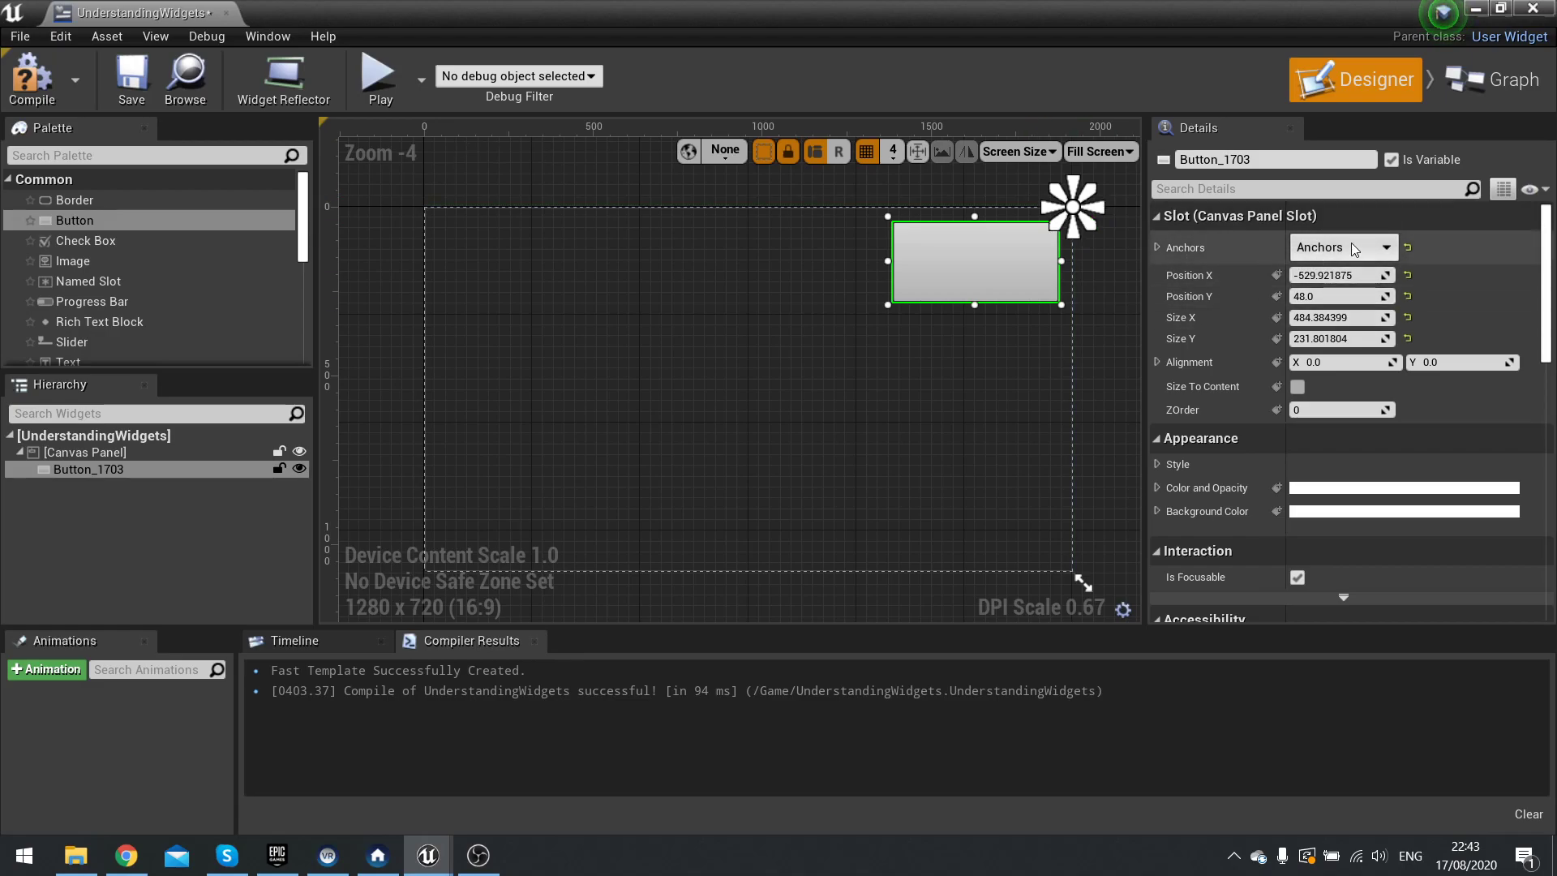
pyautogui.click(1362, 248)
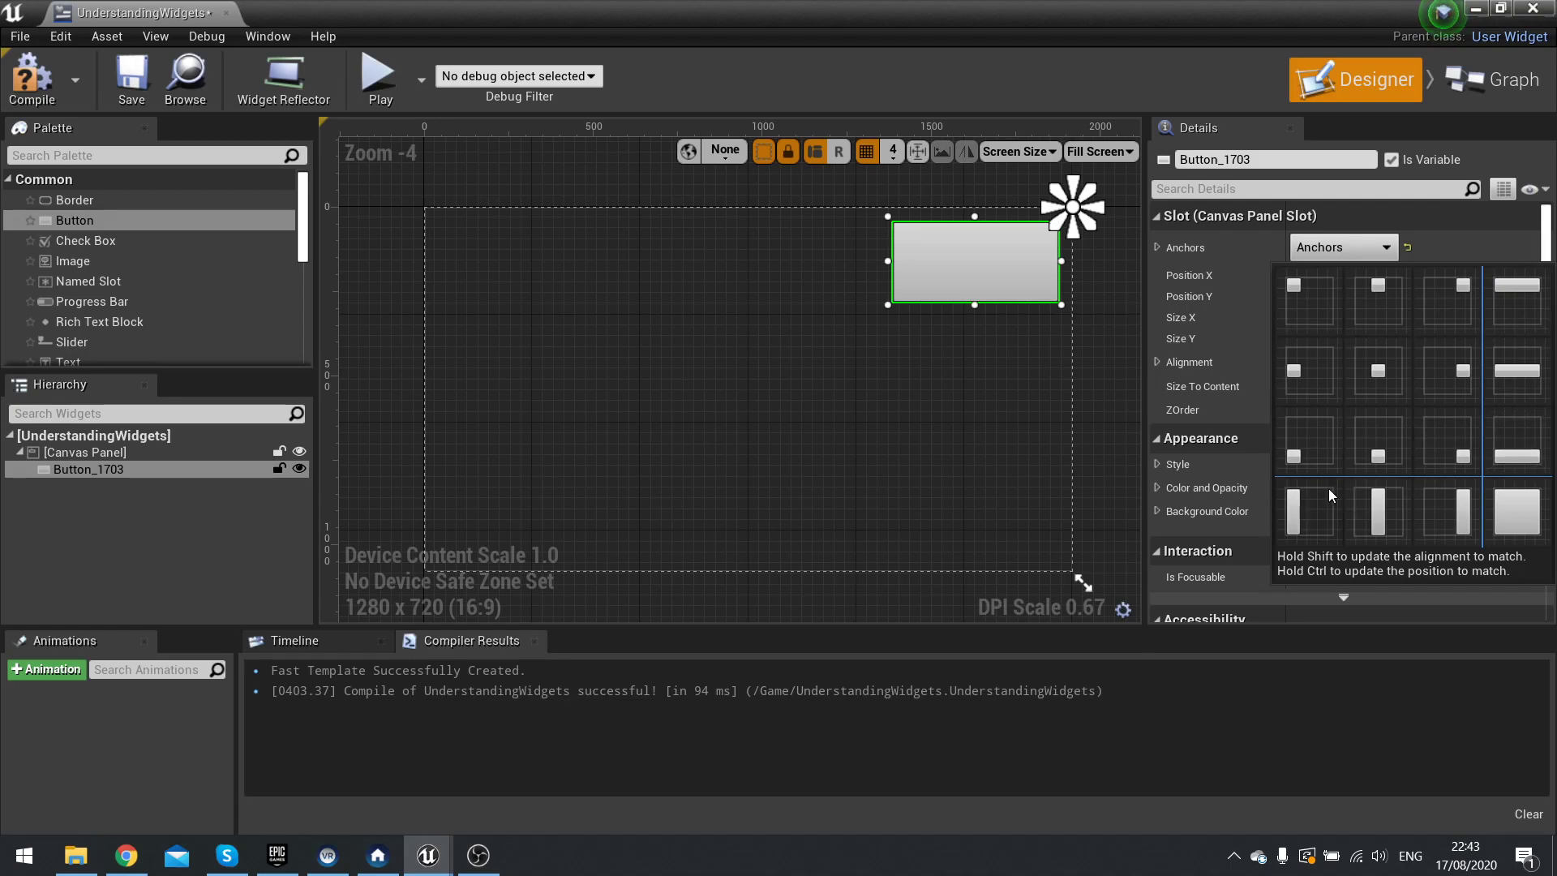
pyautogui.click(1467, 284)
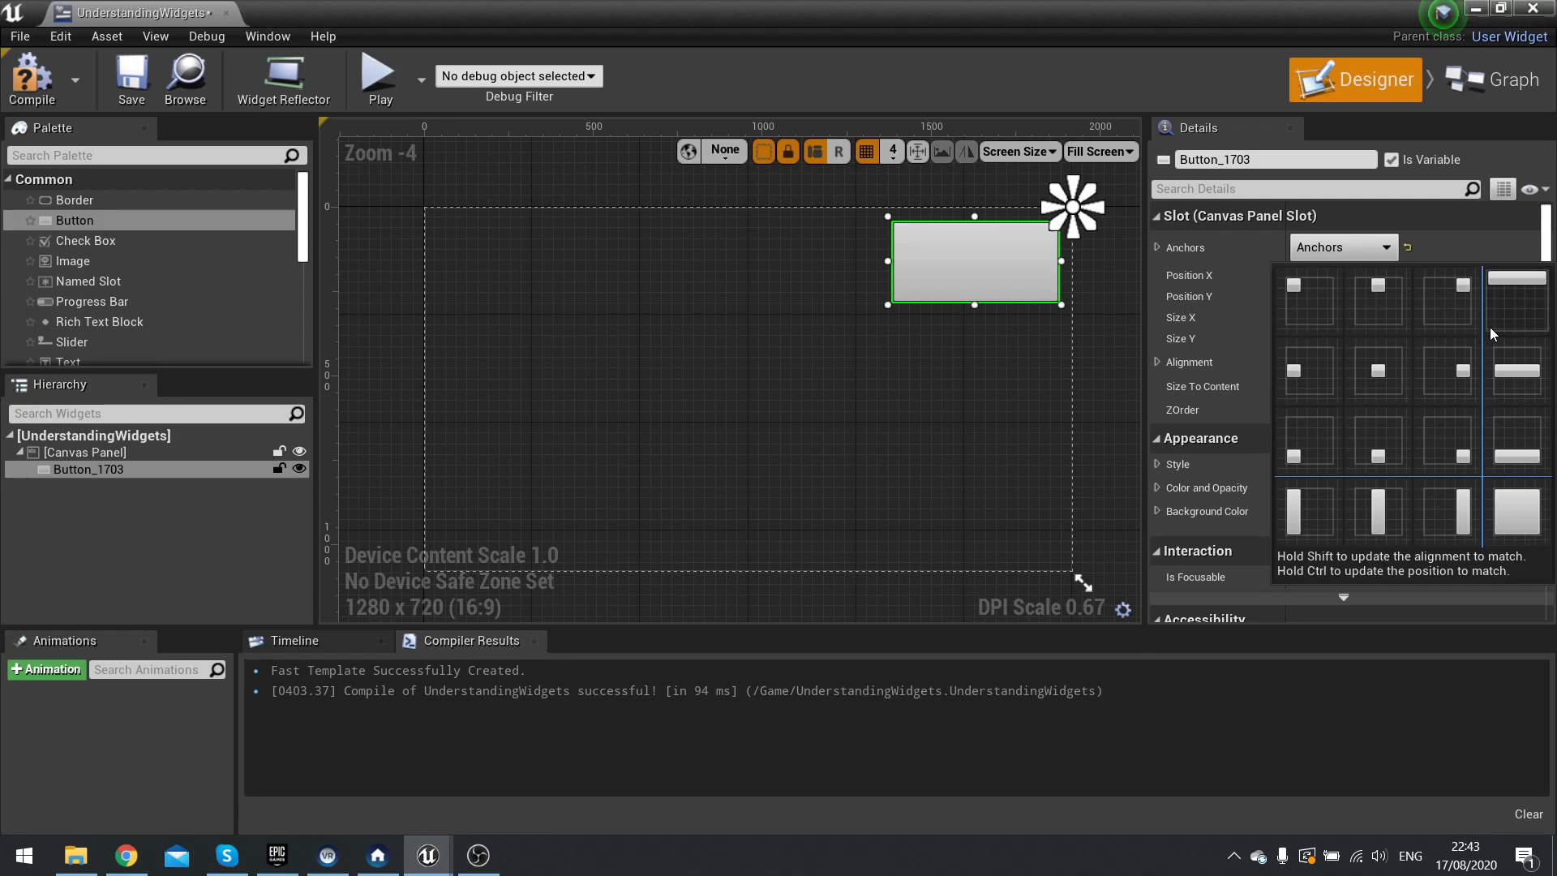
pyautogui.click(1519, 510)
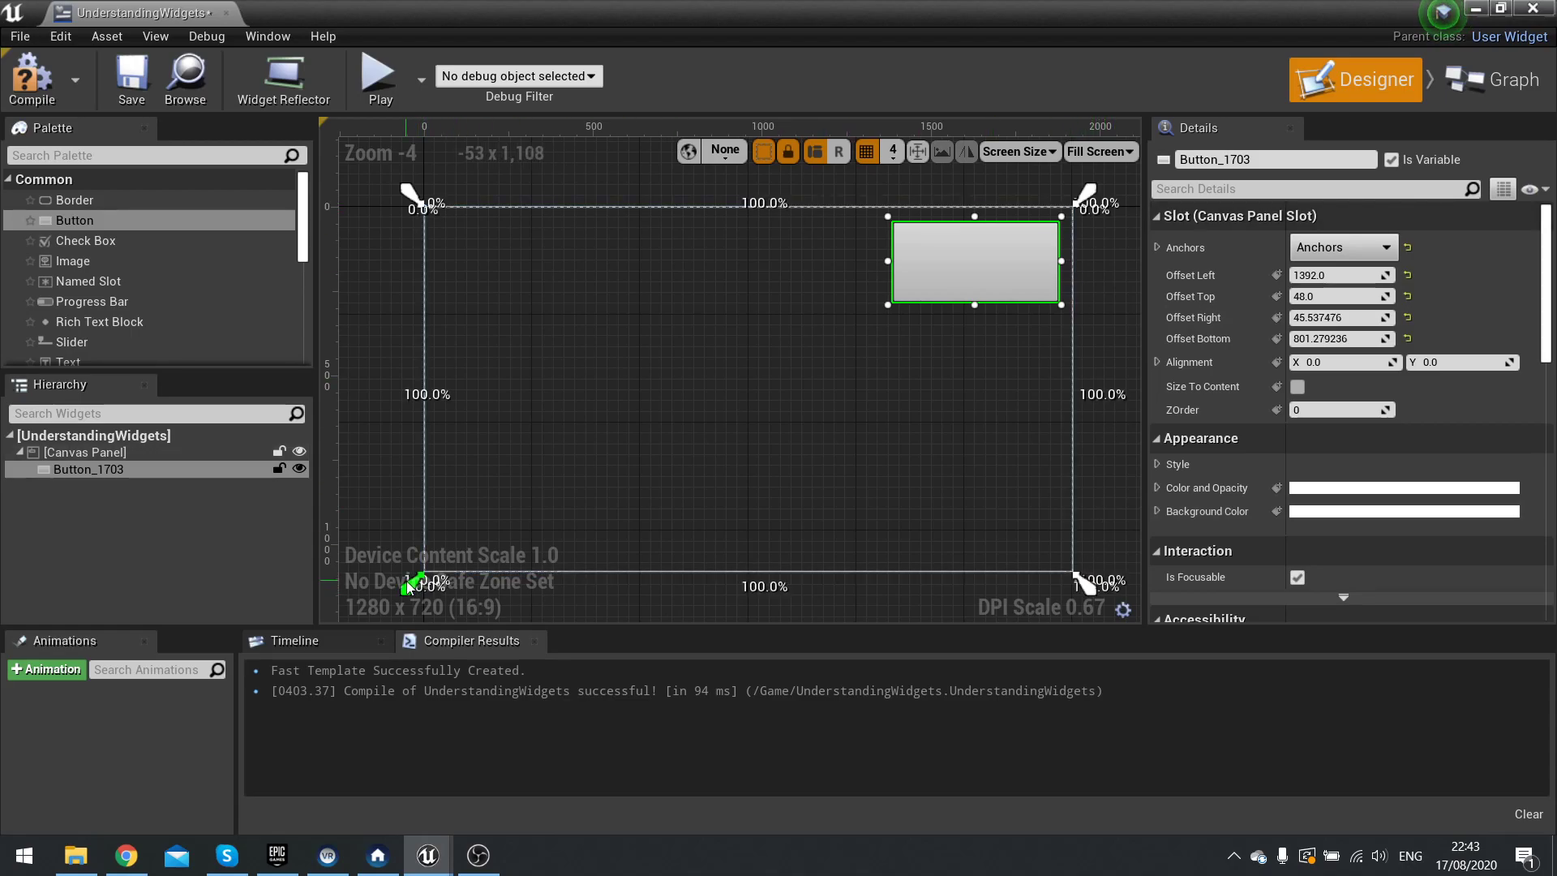
# - Drag the stretched button around the canvas, ending near the centre
pyautogui.moveTo(993, 275)
pyautogui.mouseDown()
pyautogui.moveTo(621, 338)
pyautogui.moveTo(507, 255)
pyautogui.mouseUp()
pyautogui.moveTo(573, 296)
pyautogui.mouseDown()
pyautogui.moveTo(703, 369)
pyautogui.moveTo(691, 347)
pyautogui.mouseUp()
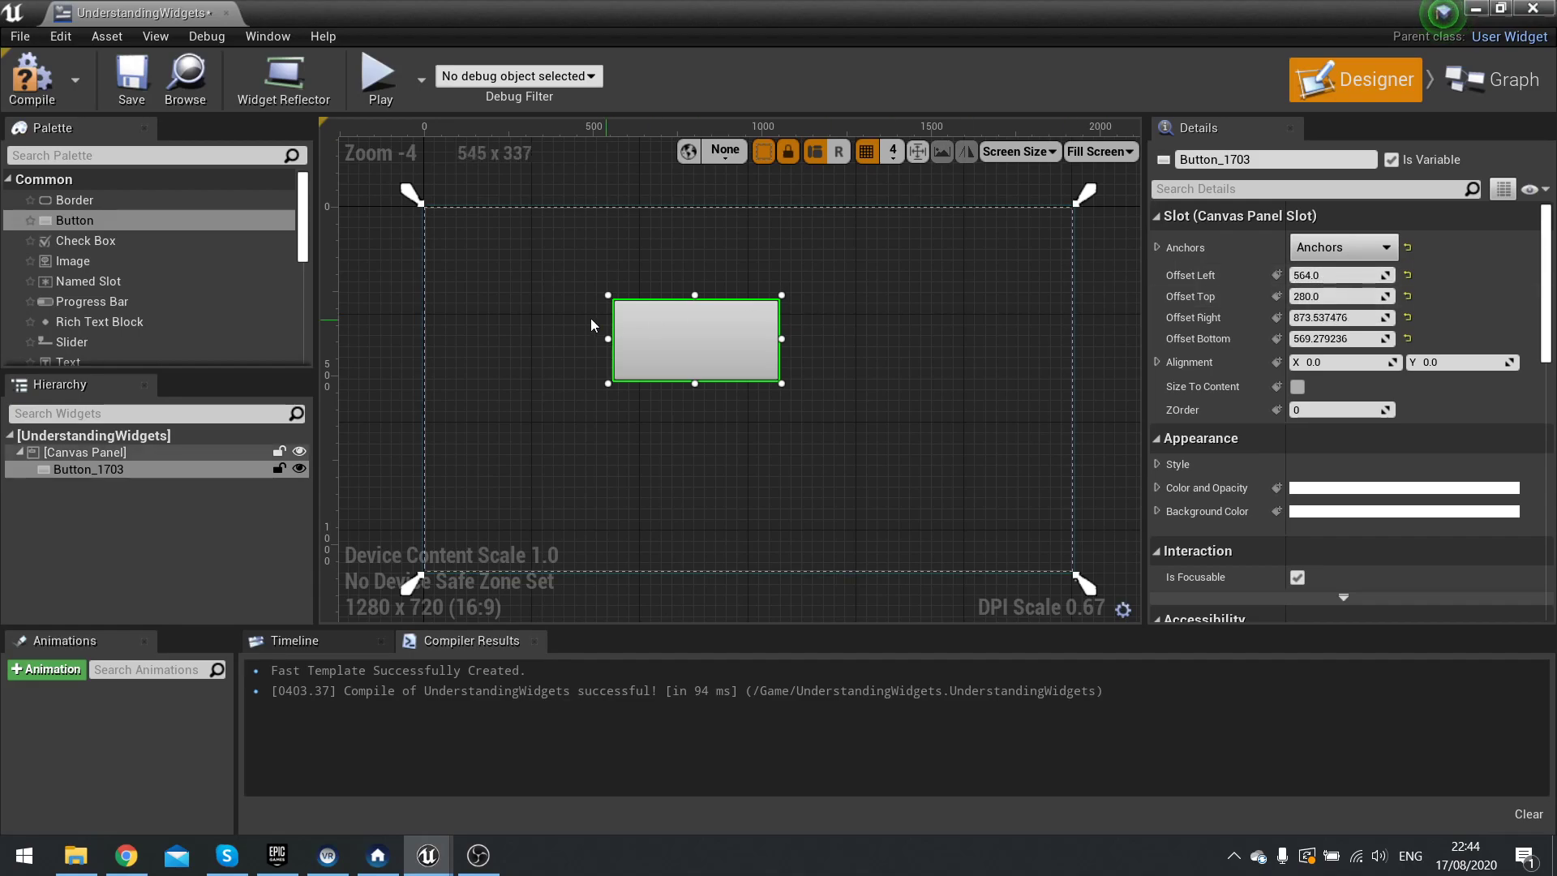
pyautogui.moveTo(677, 353)
pyautogui.mouseDown()
pyautogui.moveTo(551, 353)
pyautogui.moveTo(999, 345)
pyautogui.mouseUp()
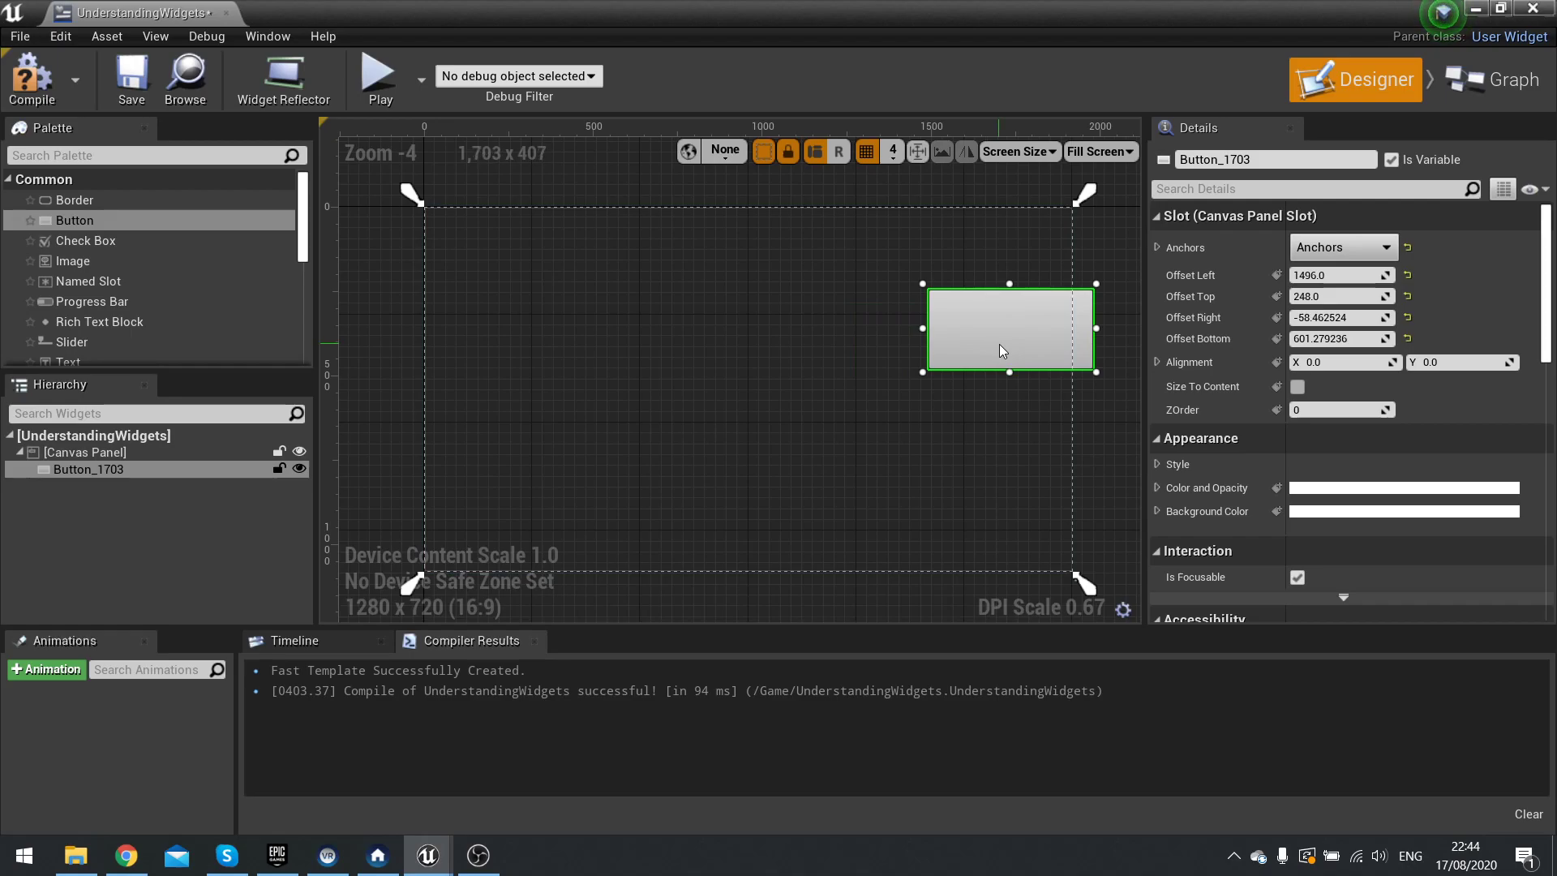
pyautogui.moveTo(998, 345); pyautogui.dragTo(655, 350)
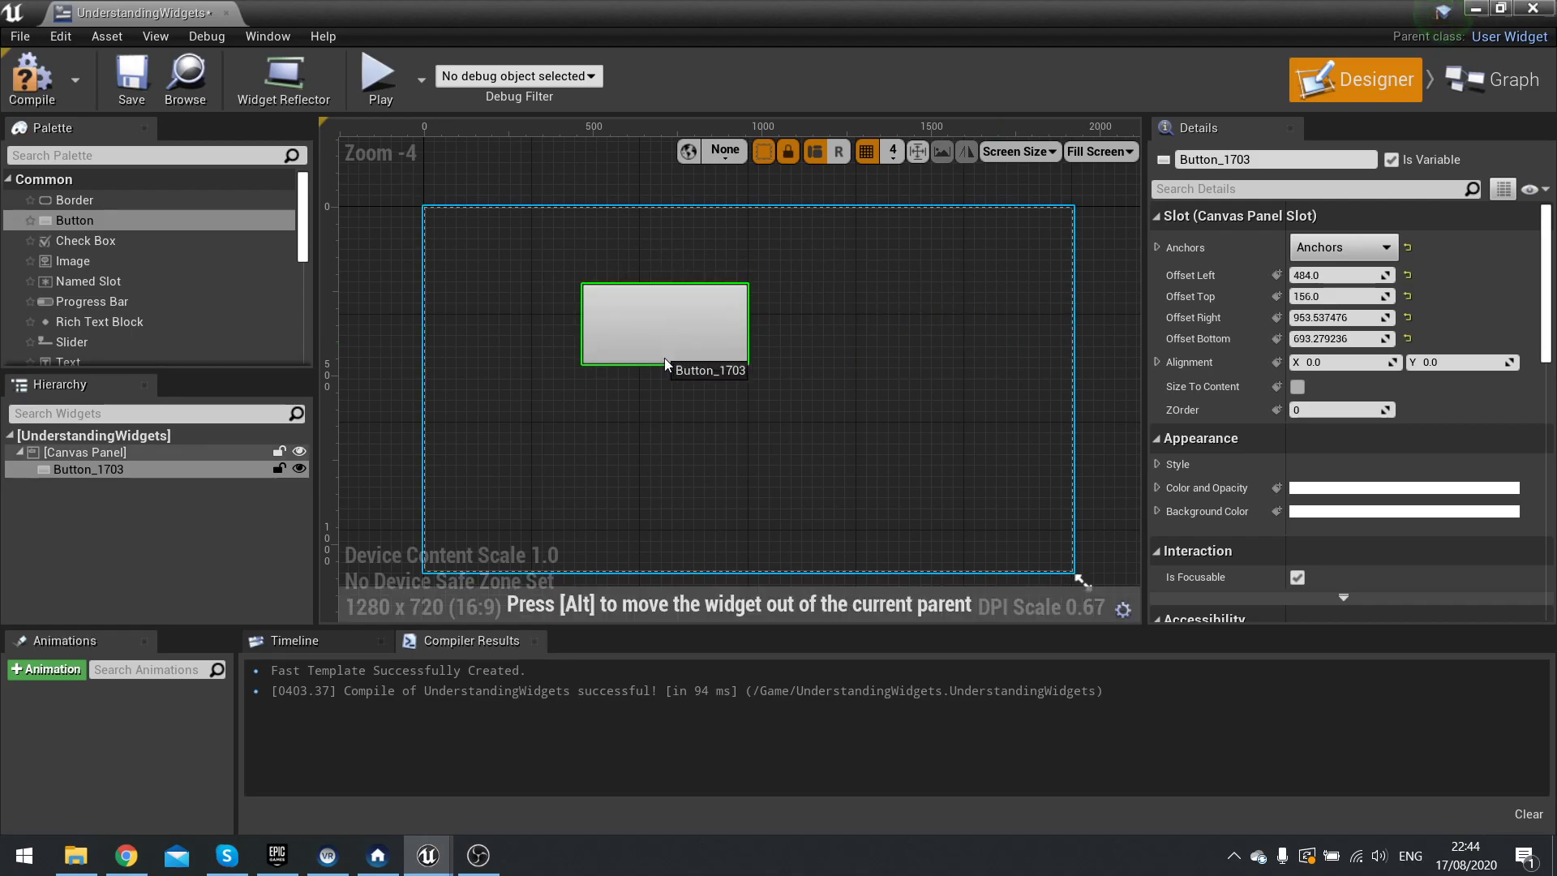
# - Set Offset Left, Top, Right and Bottom all to 0
pyautogui.click(1326, 276)
pyautogui.write('0')
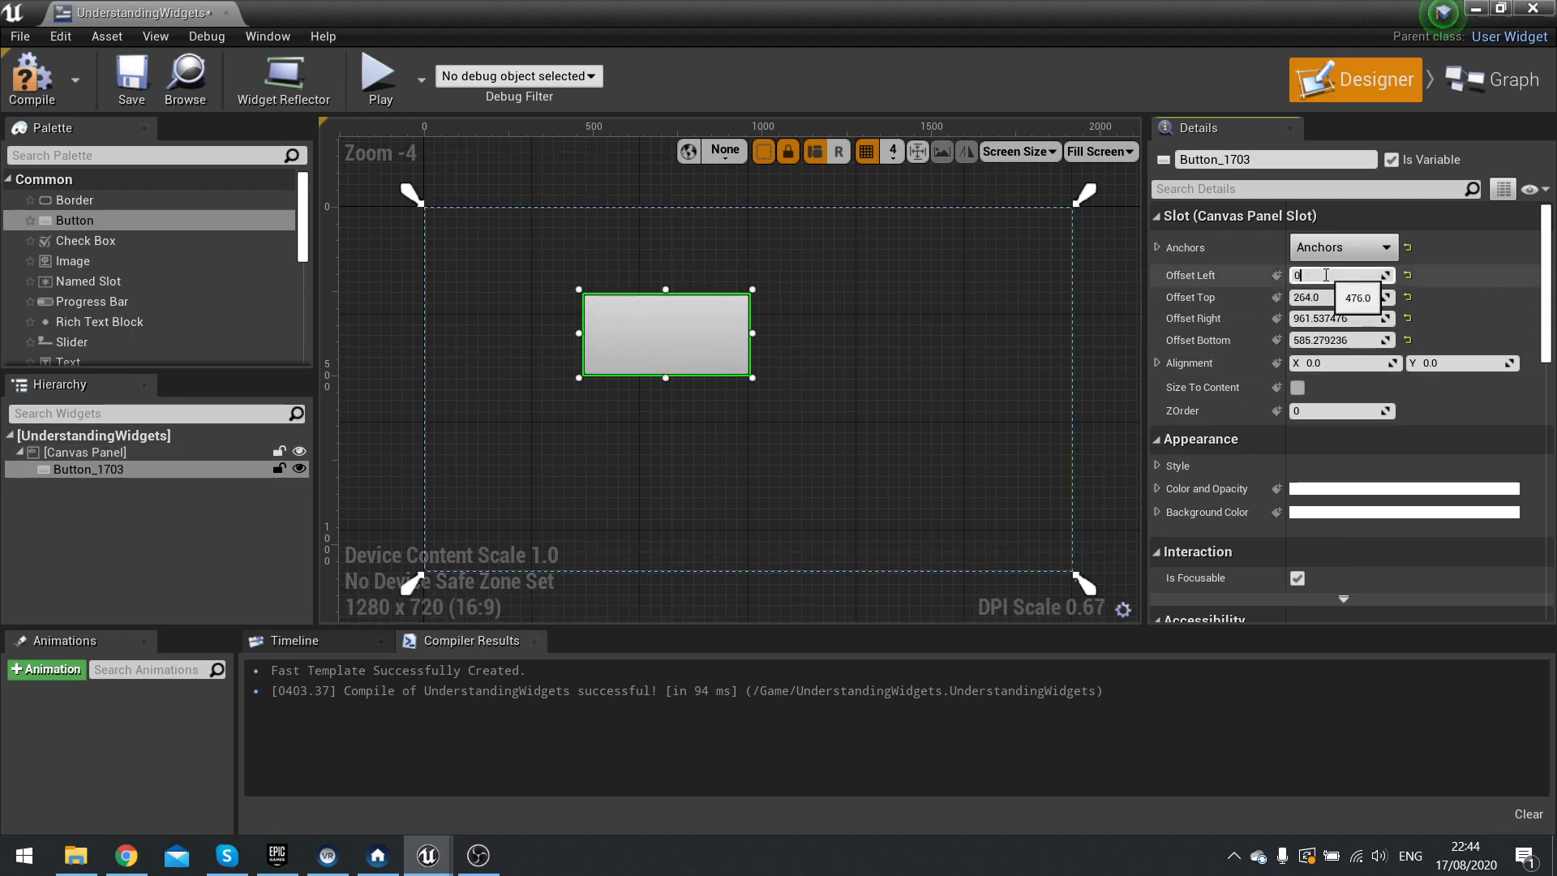
pyautogui.press('Tab')
pyautogui.write('0')
pyautogui.press('Tab')
pyautogui.write('0')
pyautogui.press('Tab')
pyautogui.write('0')
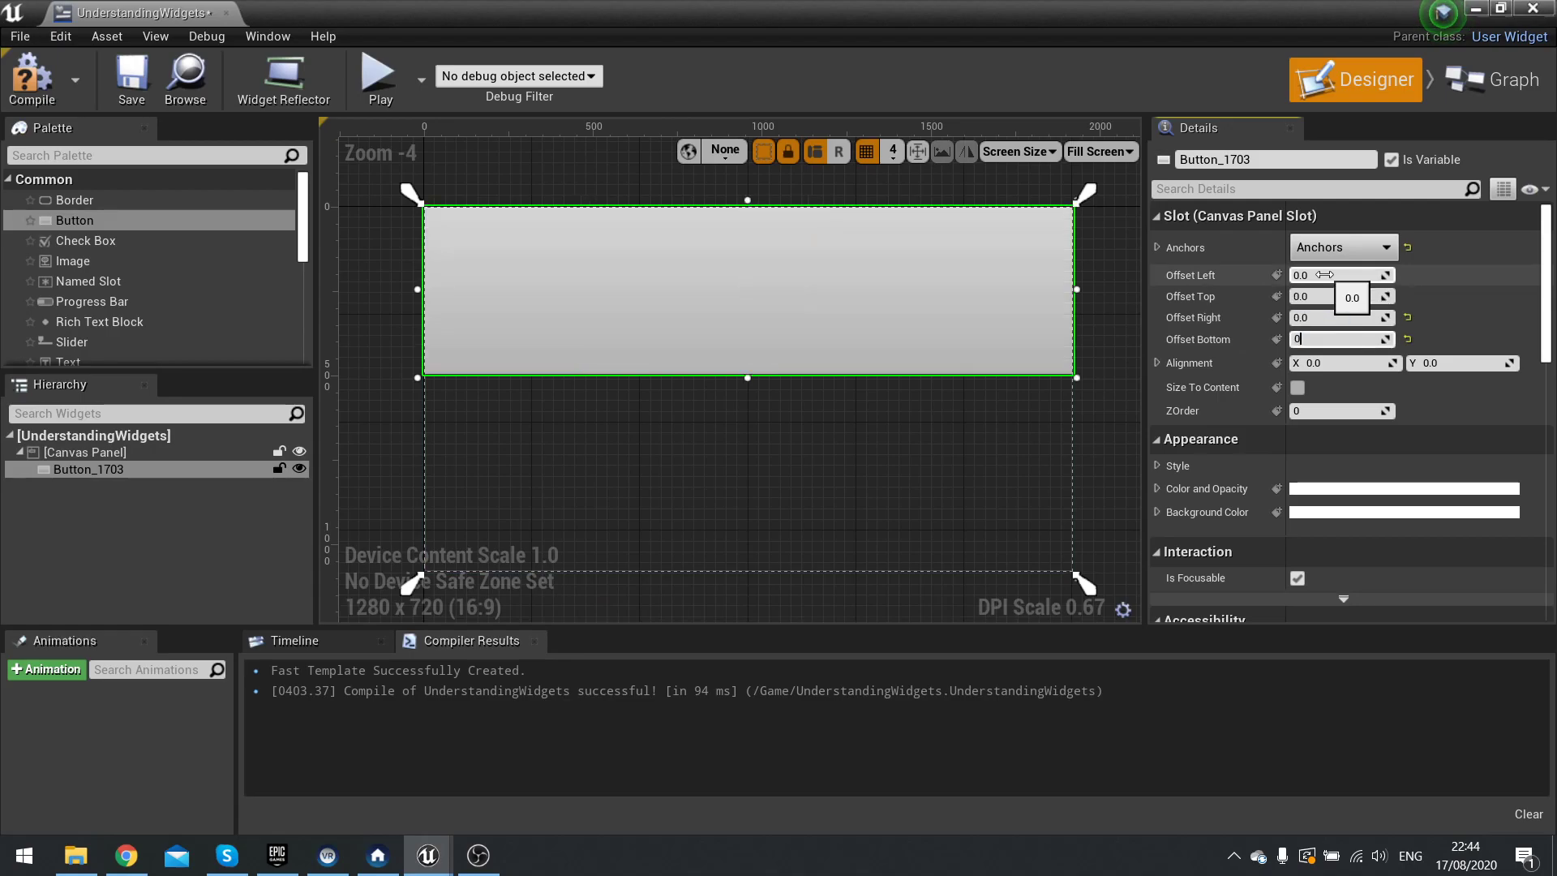
pyautogui.press('Return')
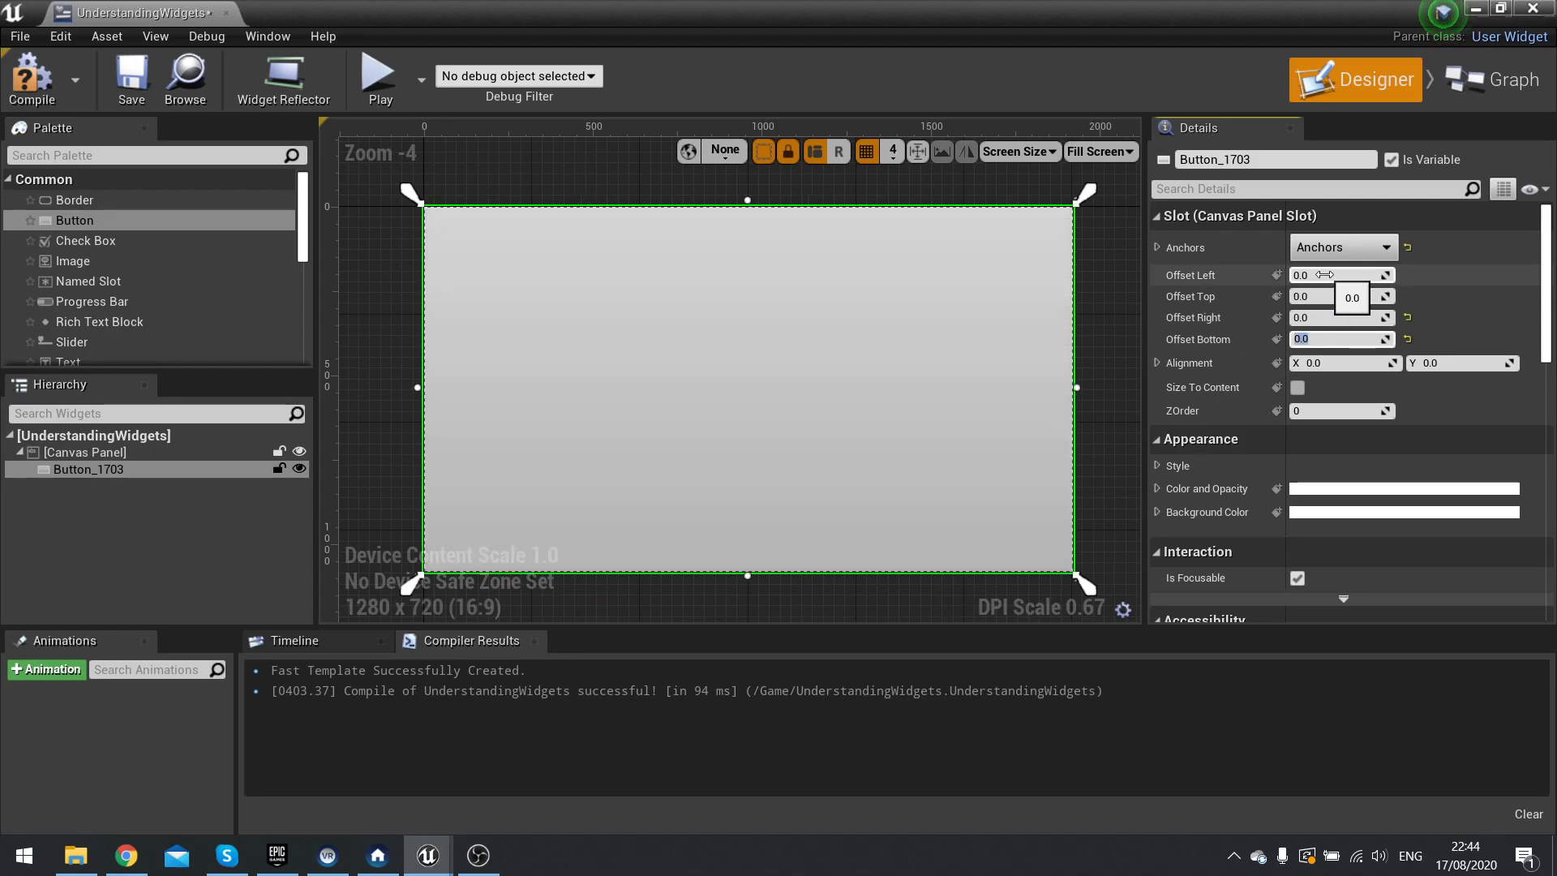
# - Apply the top-left anchor preset, then undo a small drag so the button stays at 0, 0
pyautogui.click(1345, 251)
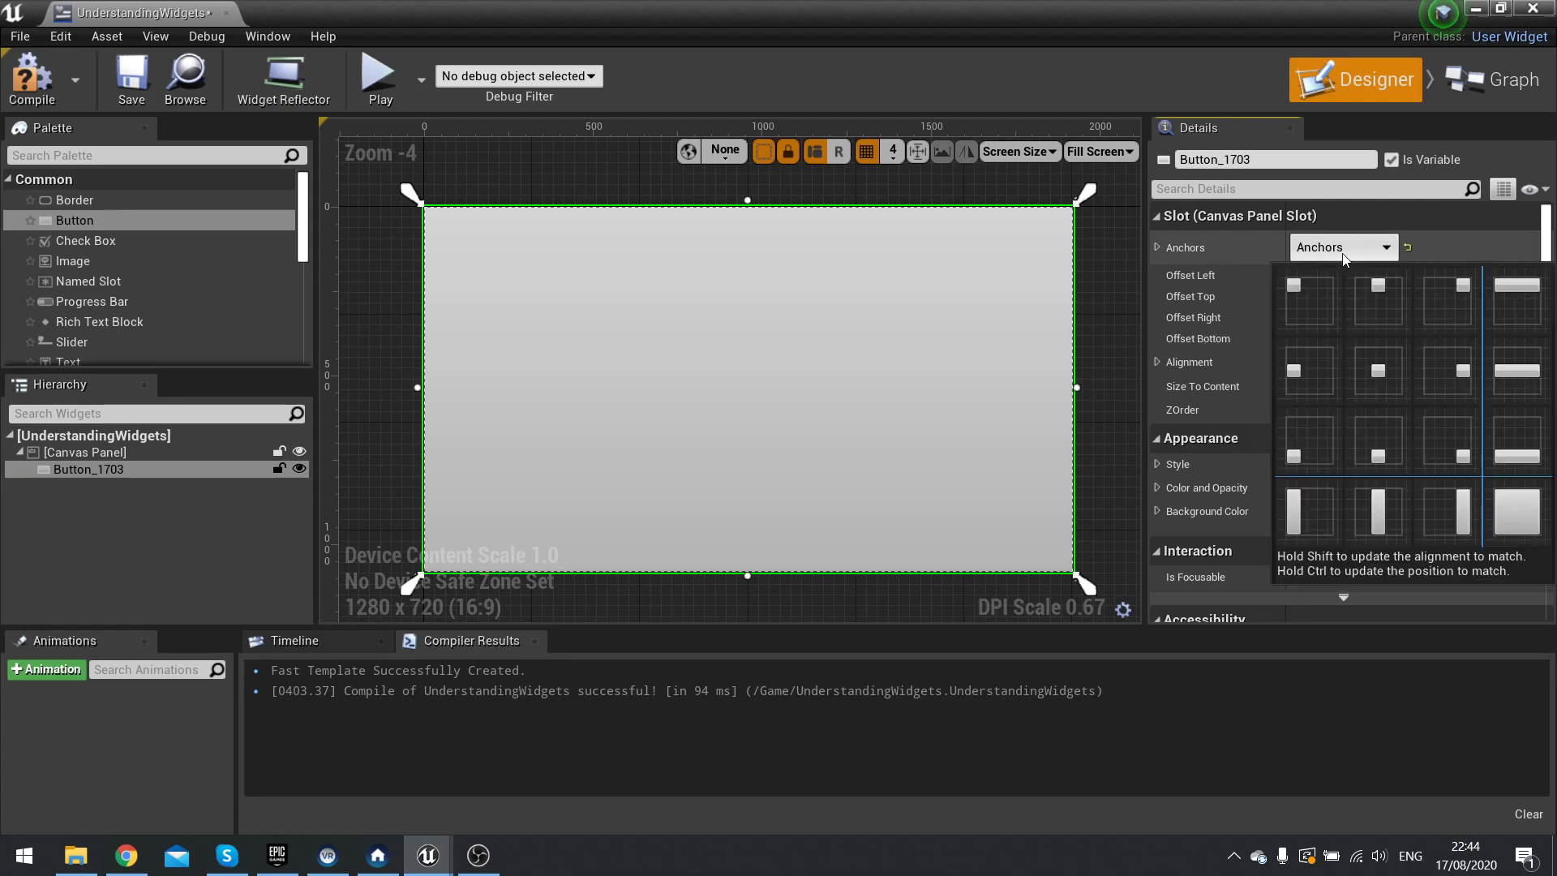
pyautogui.click(1322, 302)
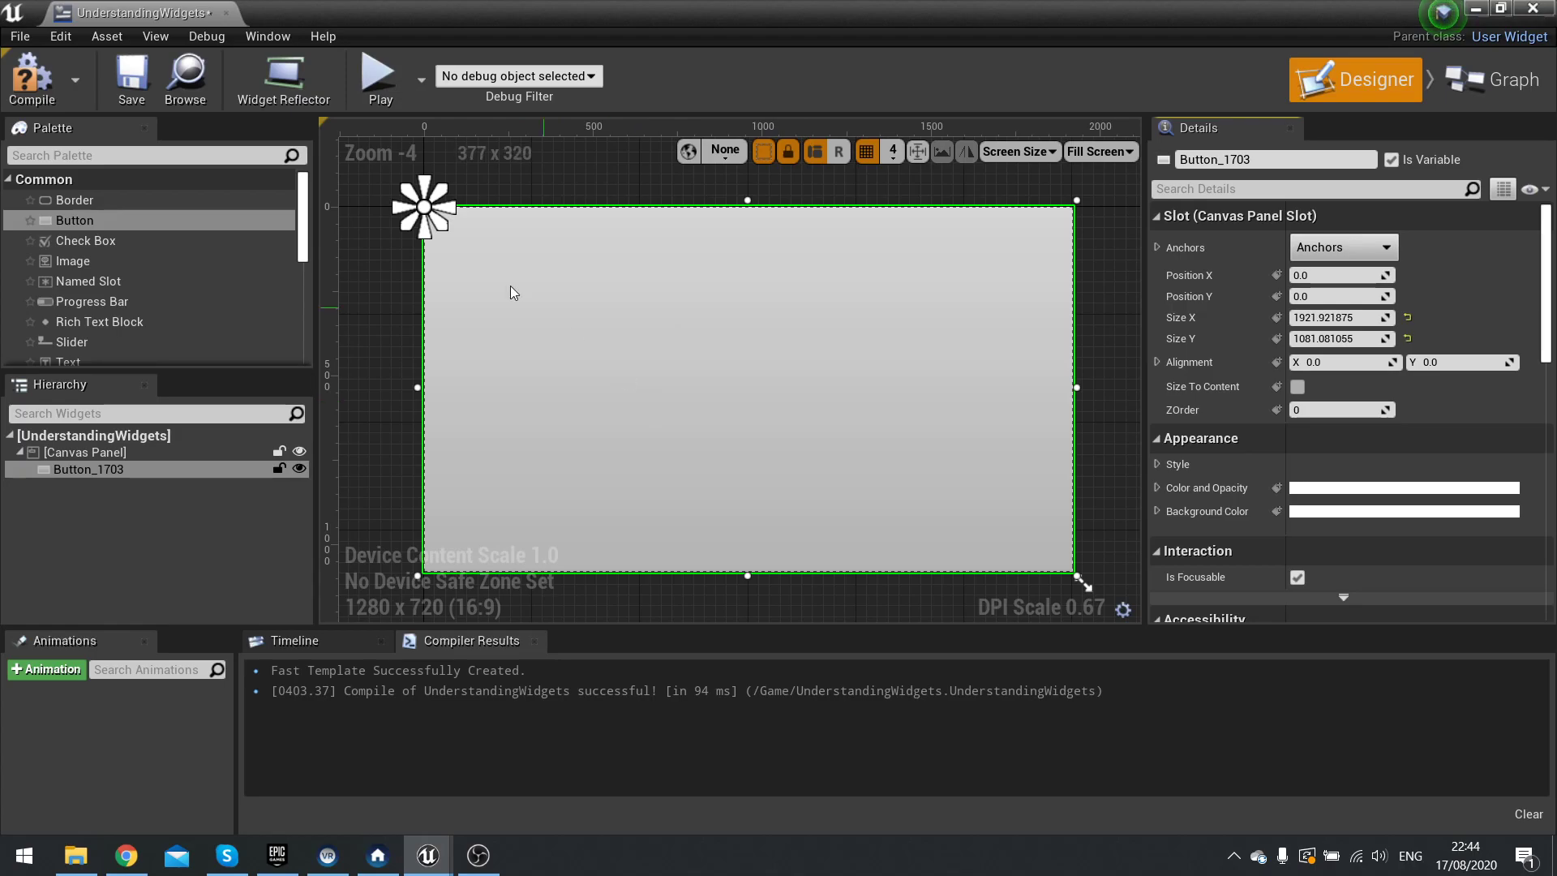
pyautogui.moveTo(541, 319); pyautogui.dragTo(562, 344)
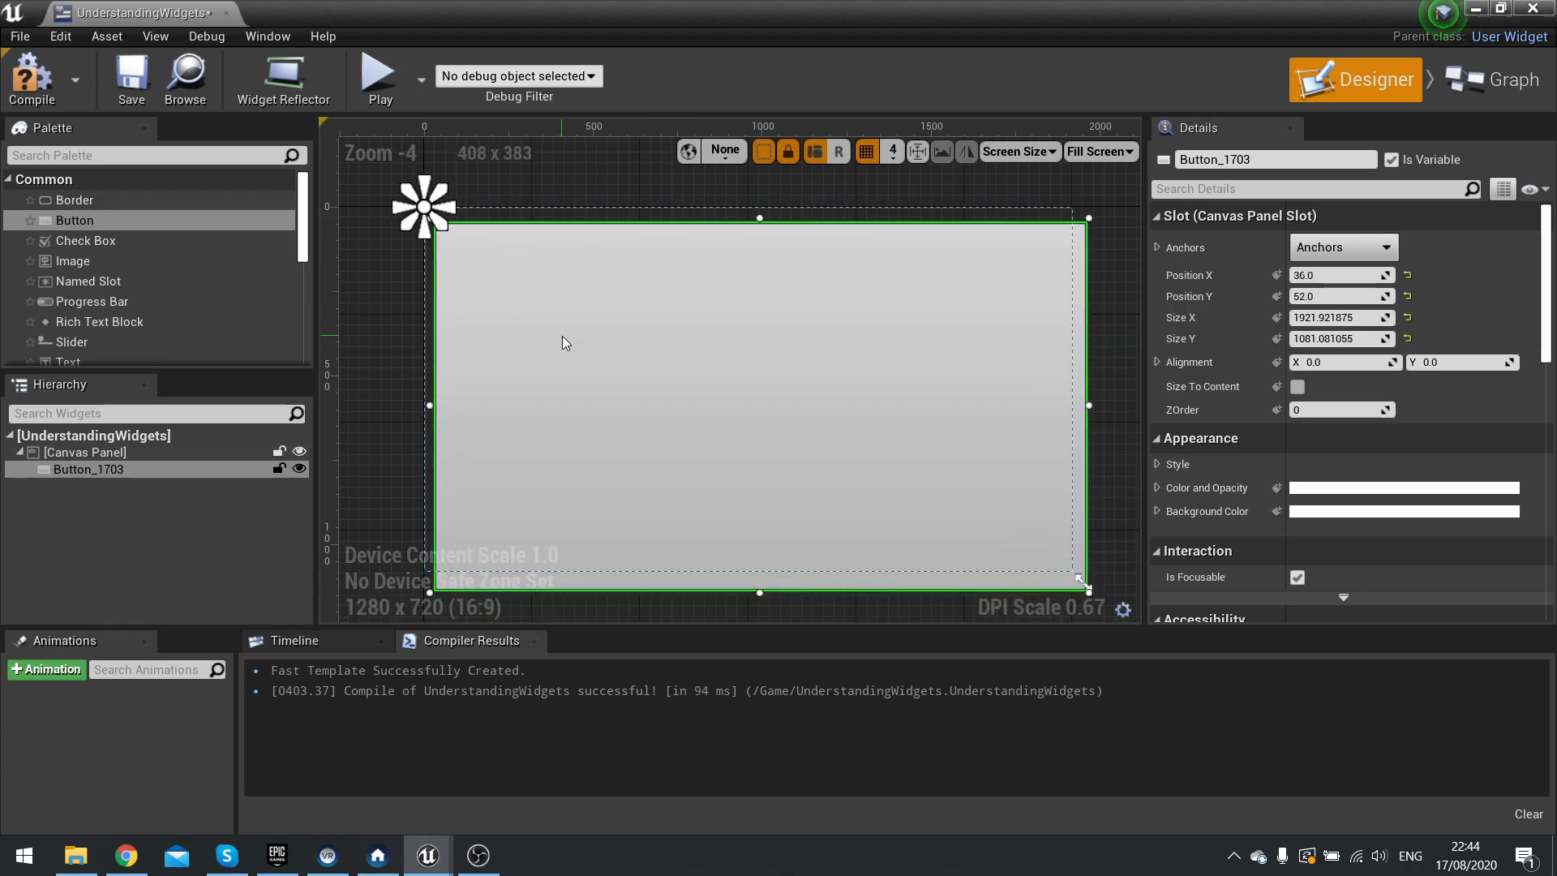
pyautogui.hotkey('ctrl', 'z')
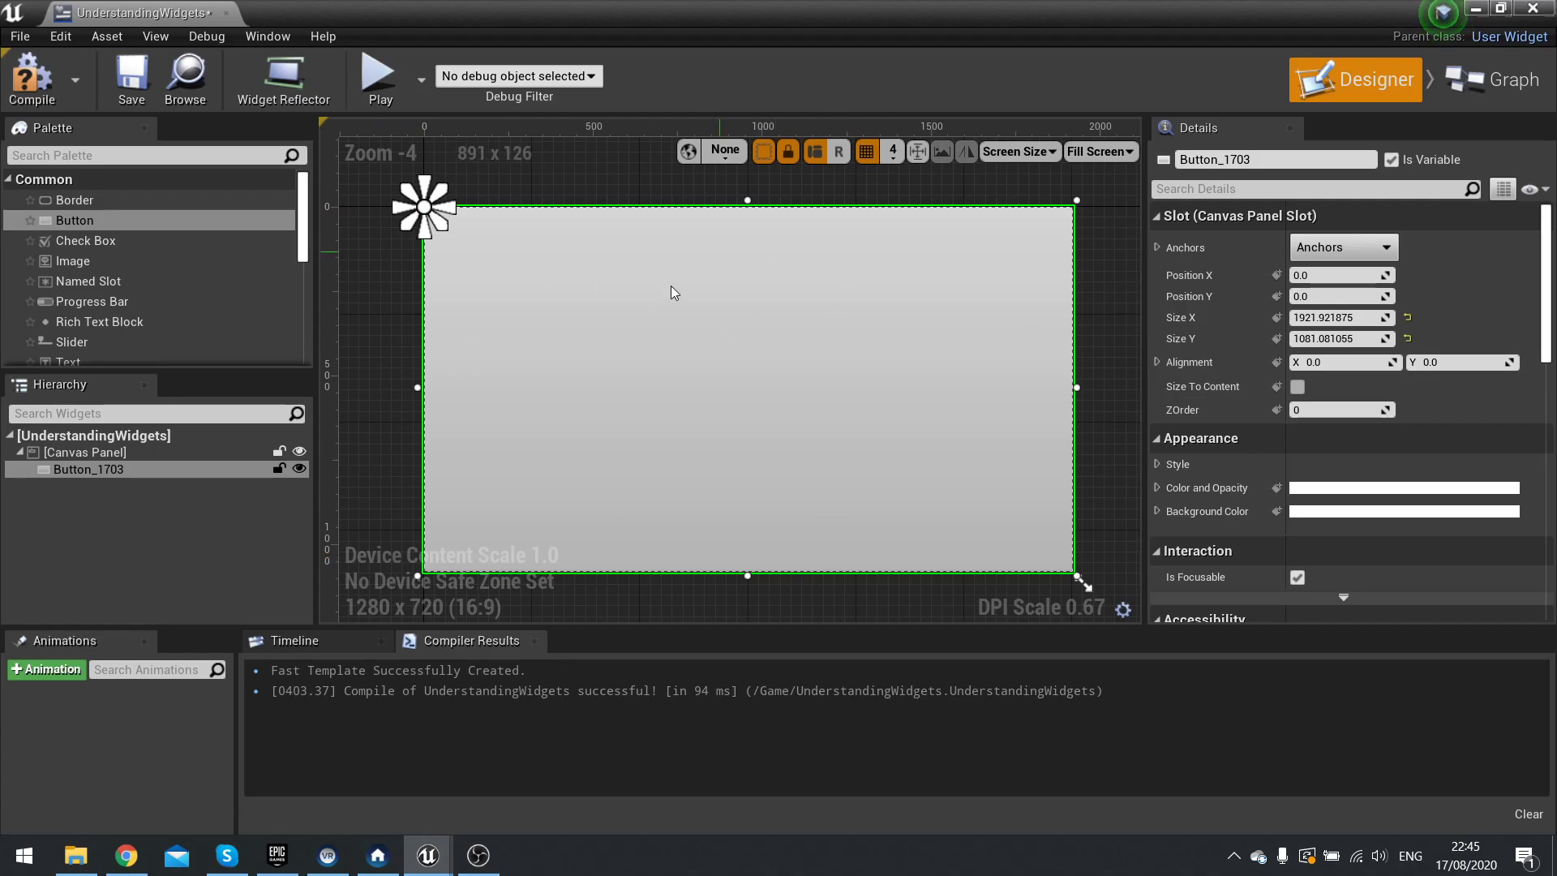
# - Try horizontal alignment 1.0, then 0.5, and vertical alignment 0.5
pyautogui.click(1357, 364)
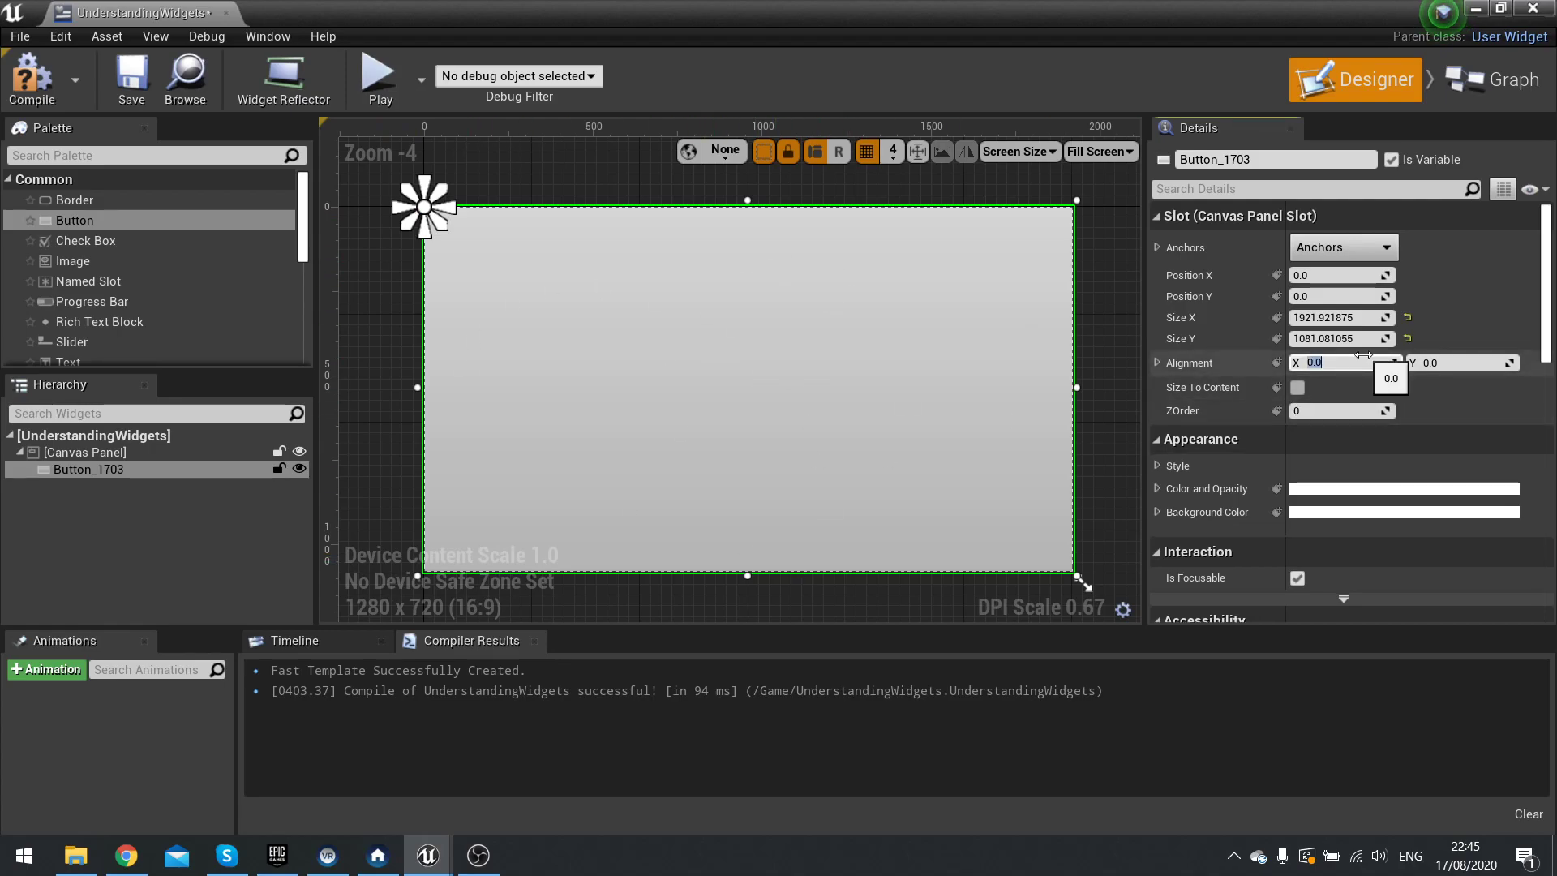
pyautogui.write('1')
pyautogui.write('0.5')
pyautogui.press('Return')
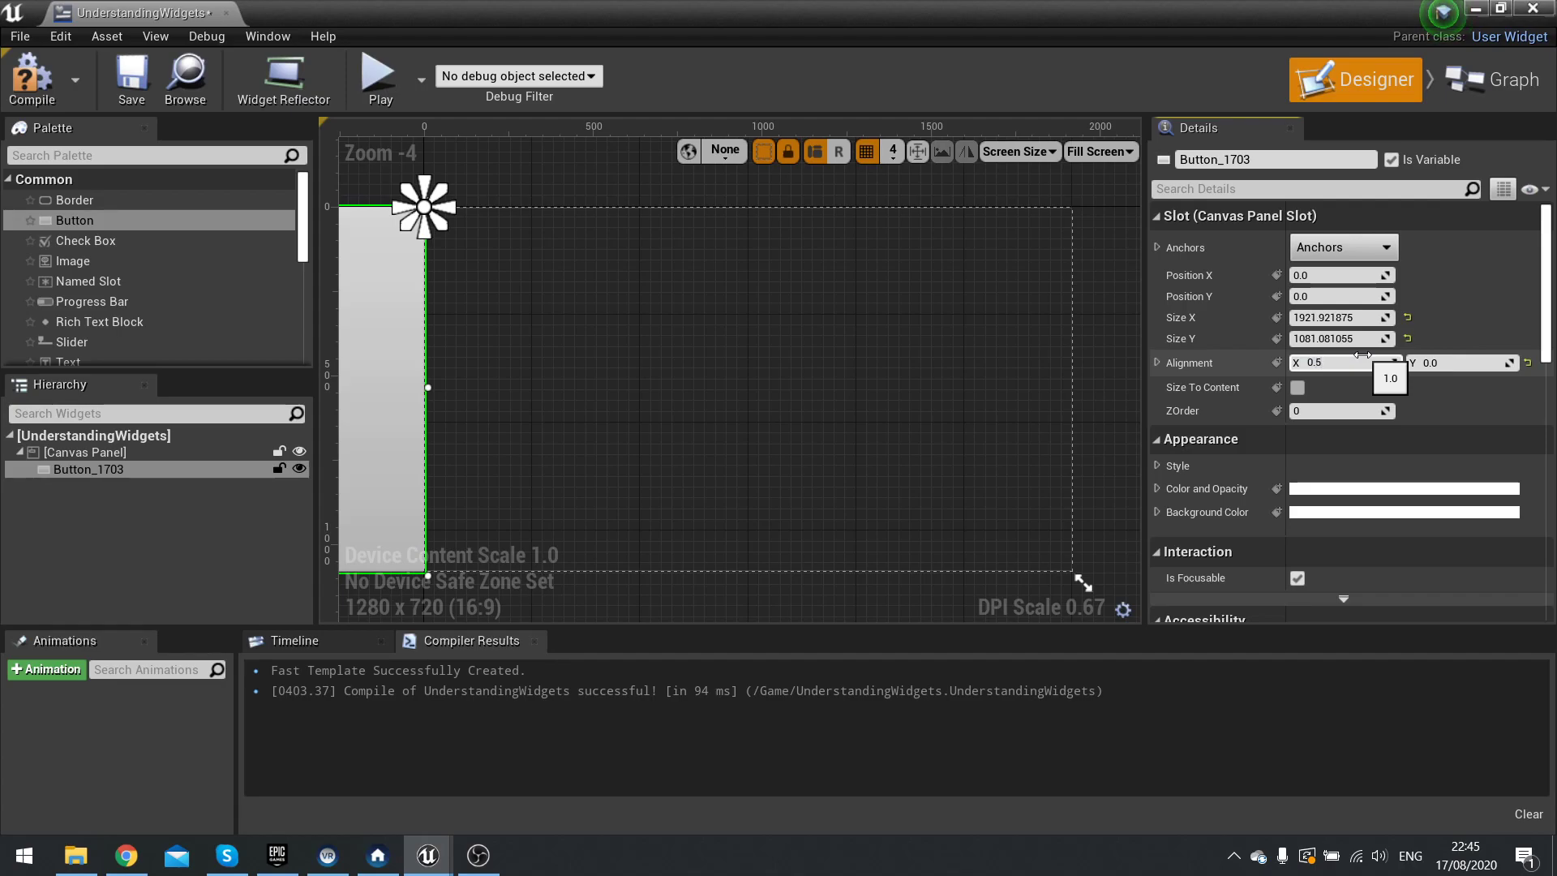
pyautogui.press('Return')
pyautogui.click(1427, 365)
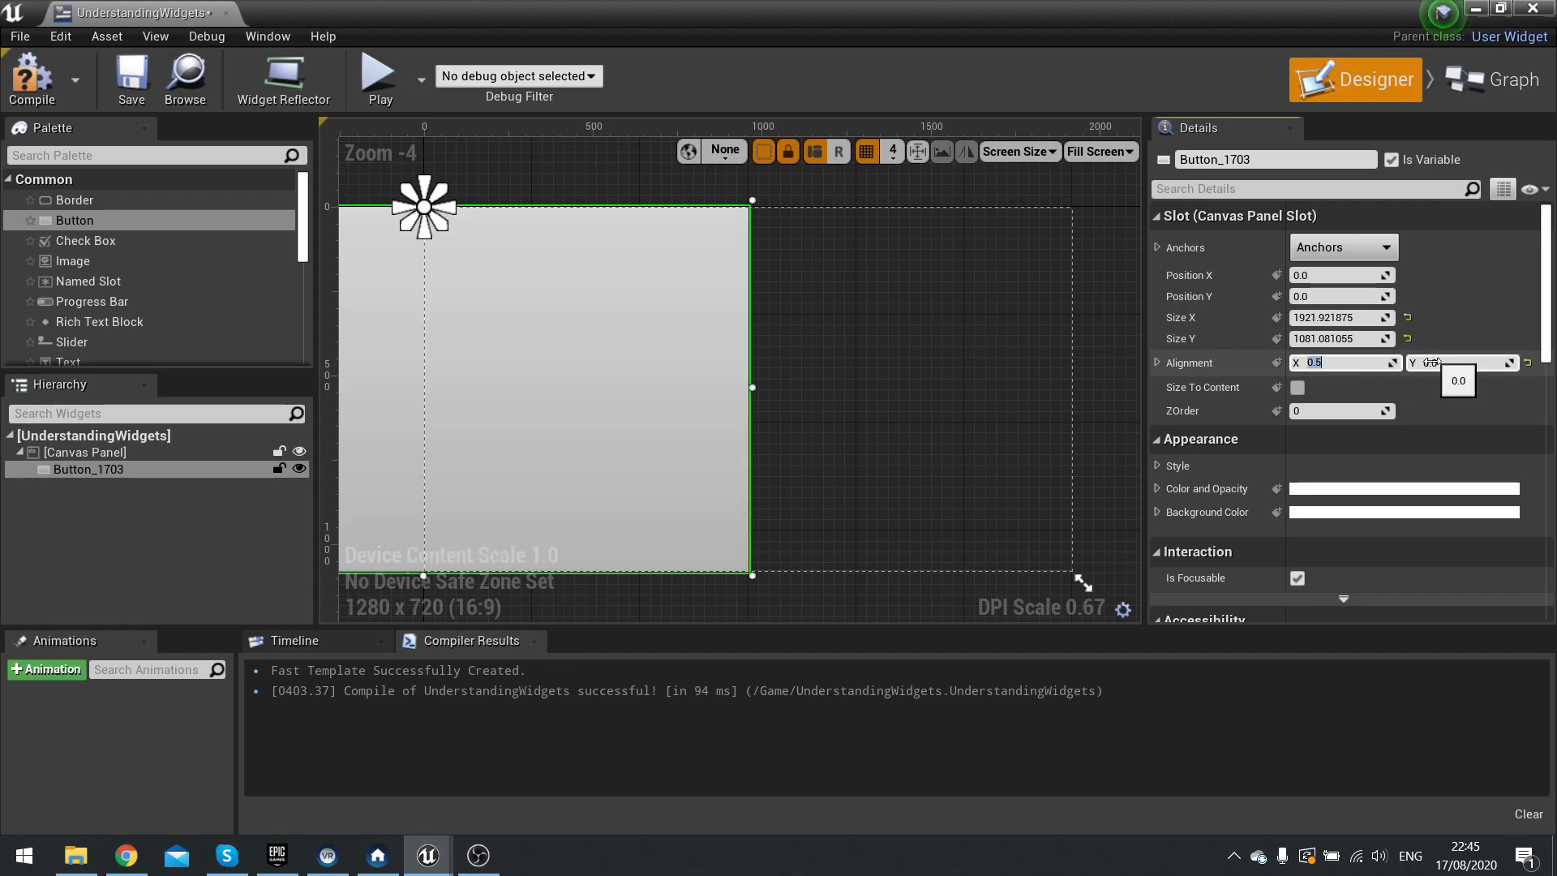
pyautogui.write('0.5')
pyautogui.press('Return')
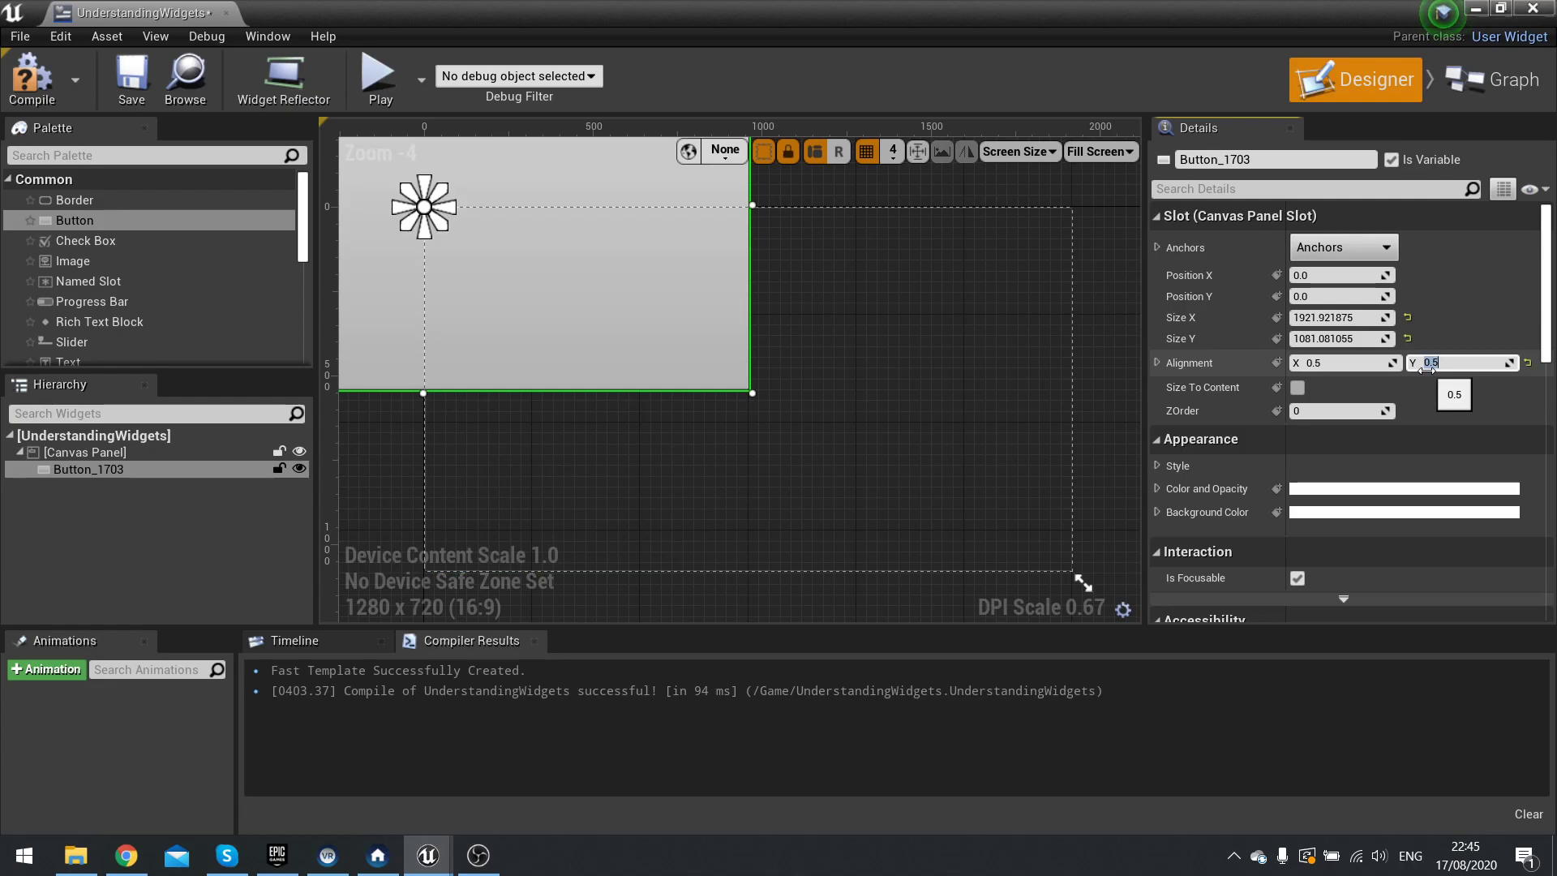
# - Set horizontal alignment to -2.0 and pan to find the shifted button
pyautogui.click(1359, 361)
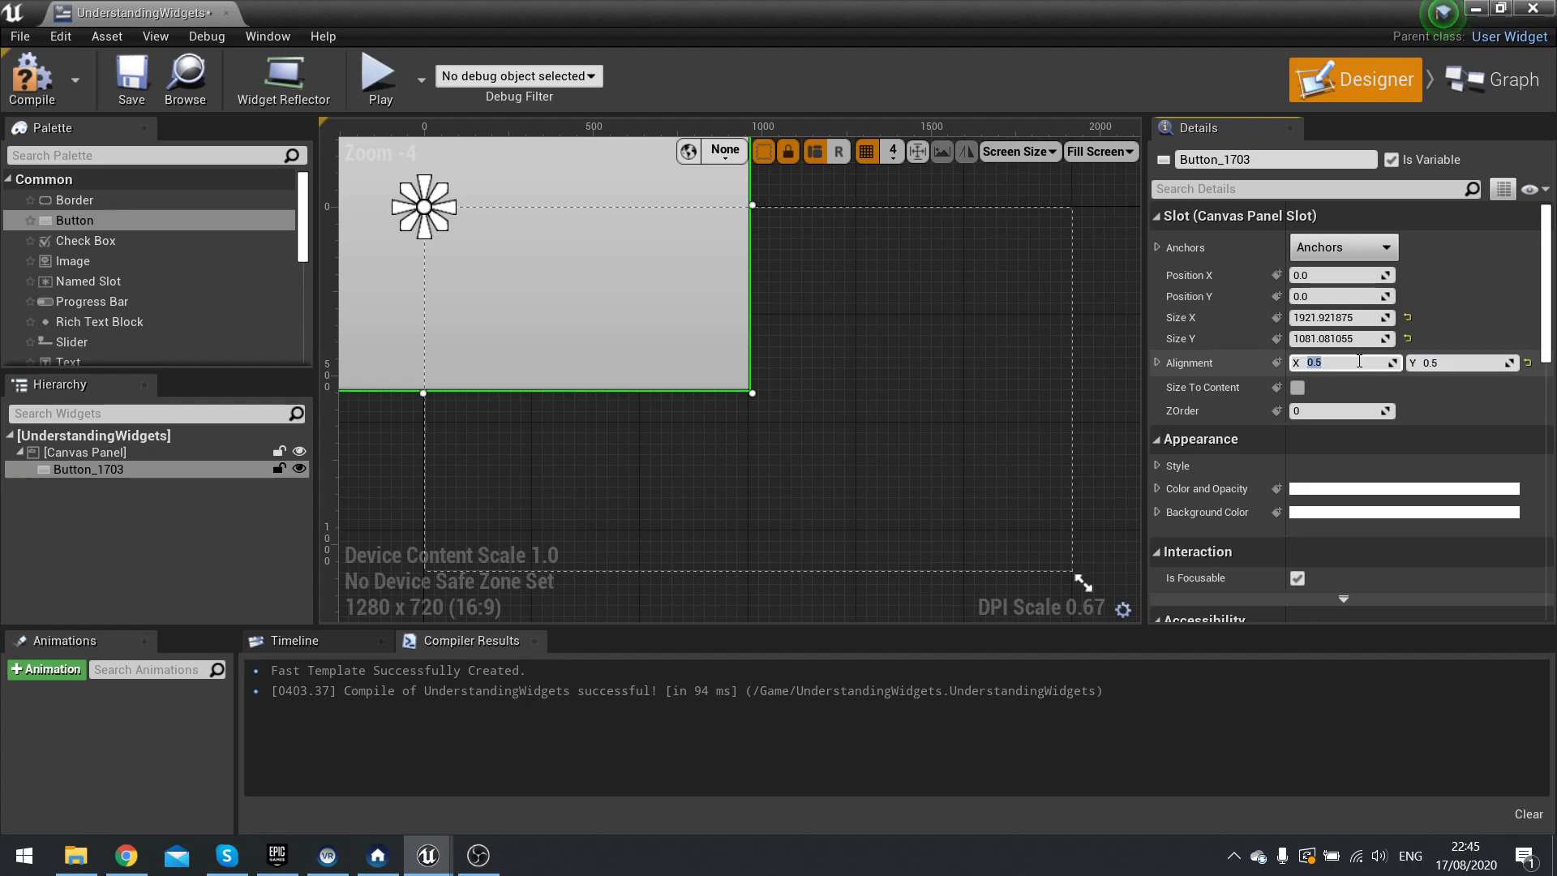
pyautogui.write('-2')
pyautogui.press('Return')
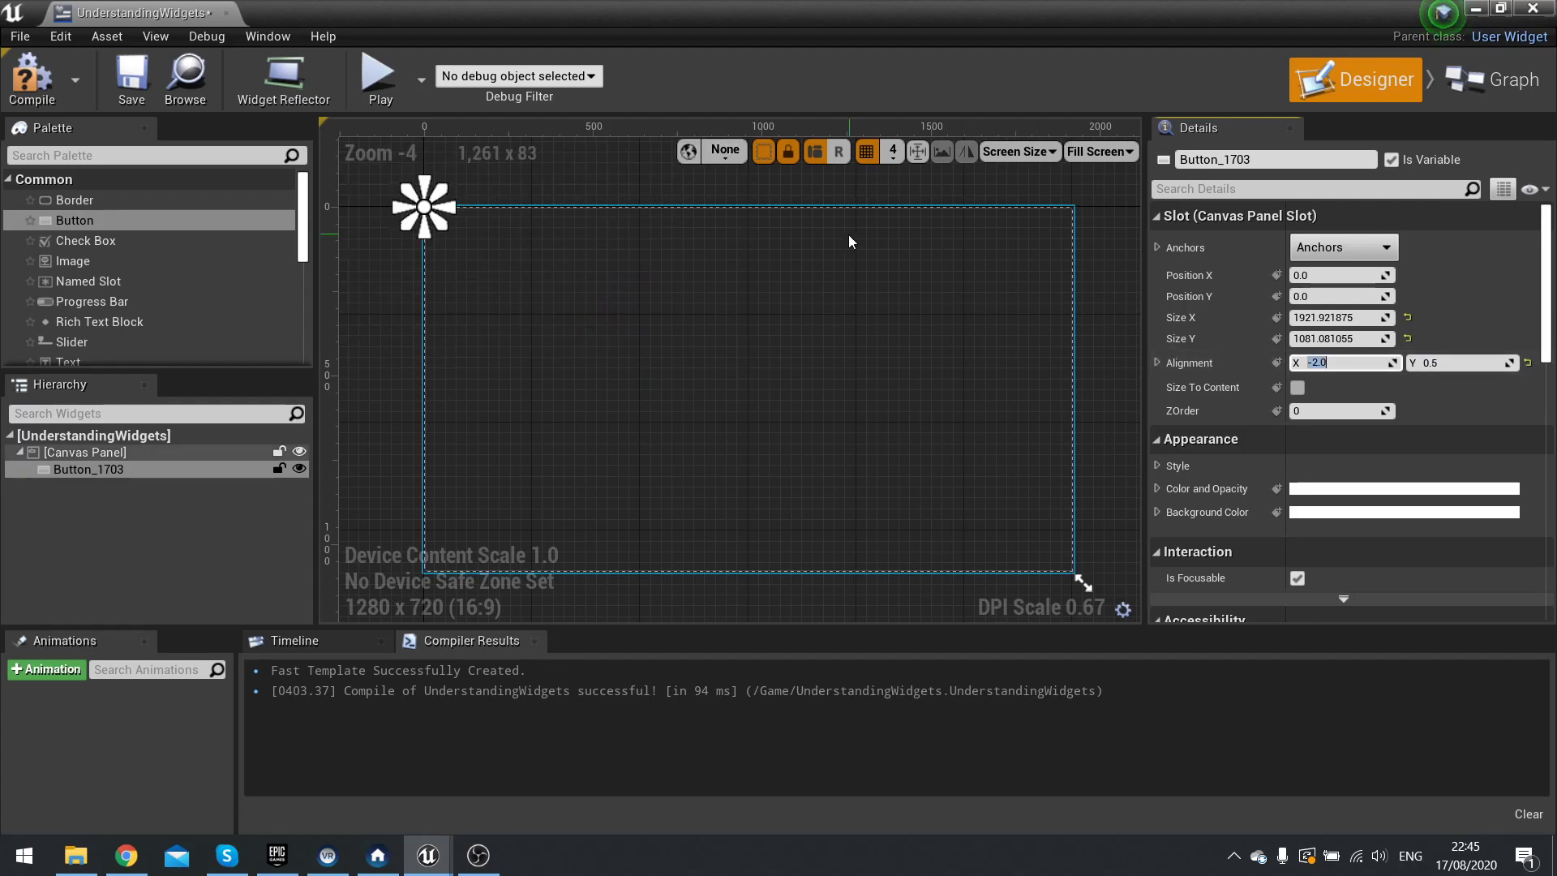
pyautogui.scroll(-6, 847, 236)
pyautogui.moveTo(888, 252); pyautogui.dragTo(685, 318, button='right')
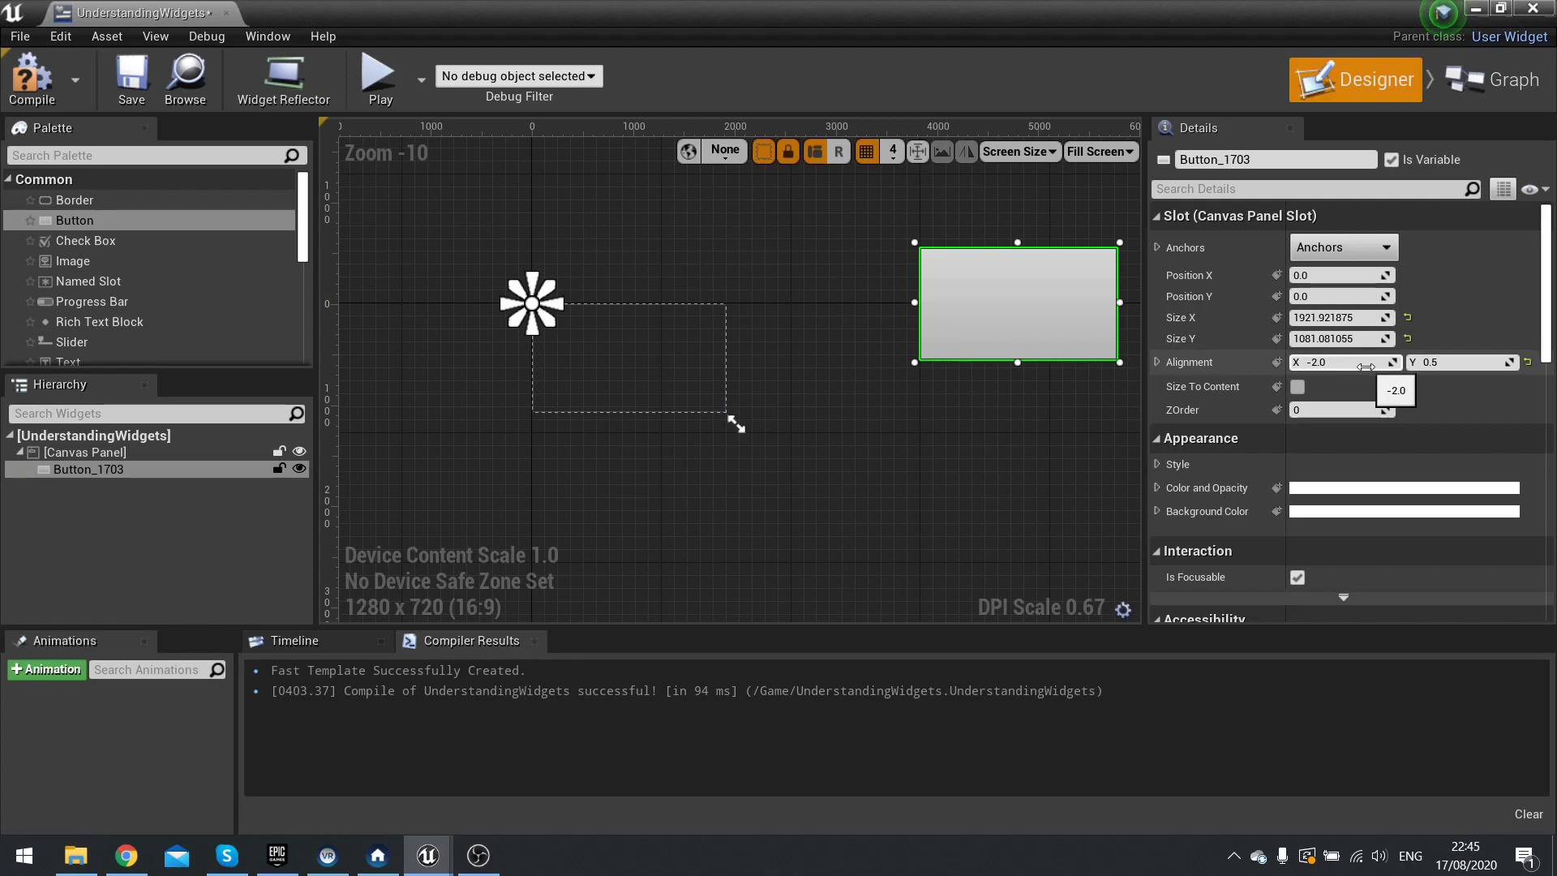
# - Reset alignment to 0, 0, then resize the button to 1146 × 557 at 325, 246
pyautogui.click(1527, 362)
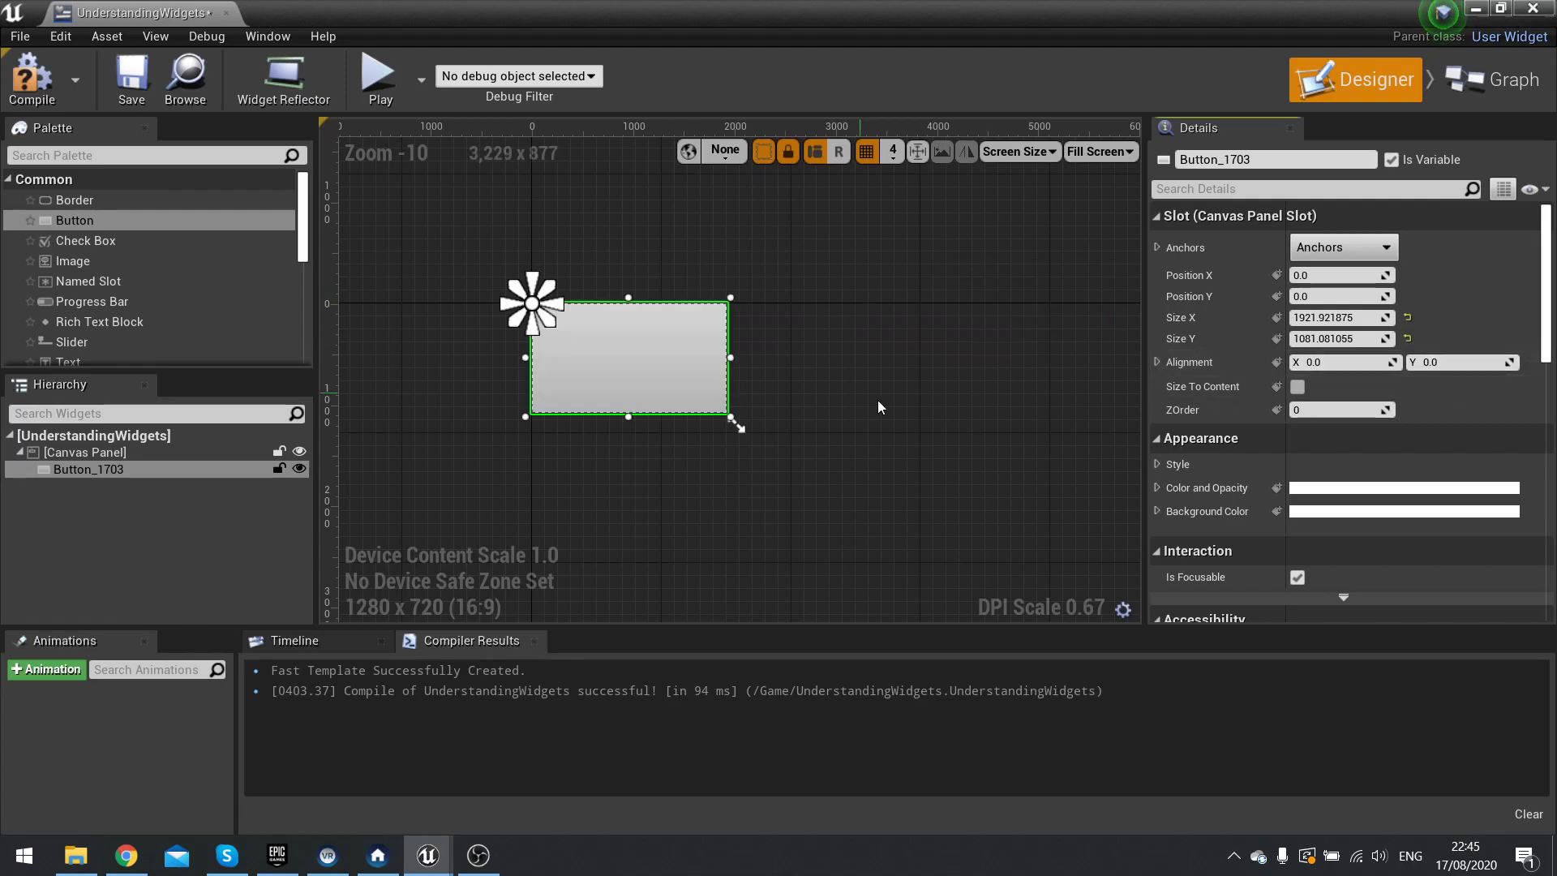
pyautogui.moveTo(877, 400); pyautogui.dragTo(995, 407, button='right')
pyautogui.scroll(4, 912, 390)
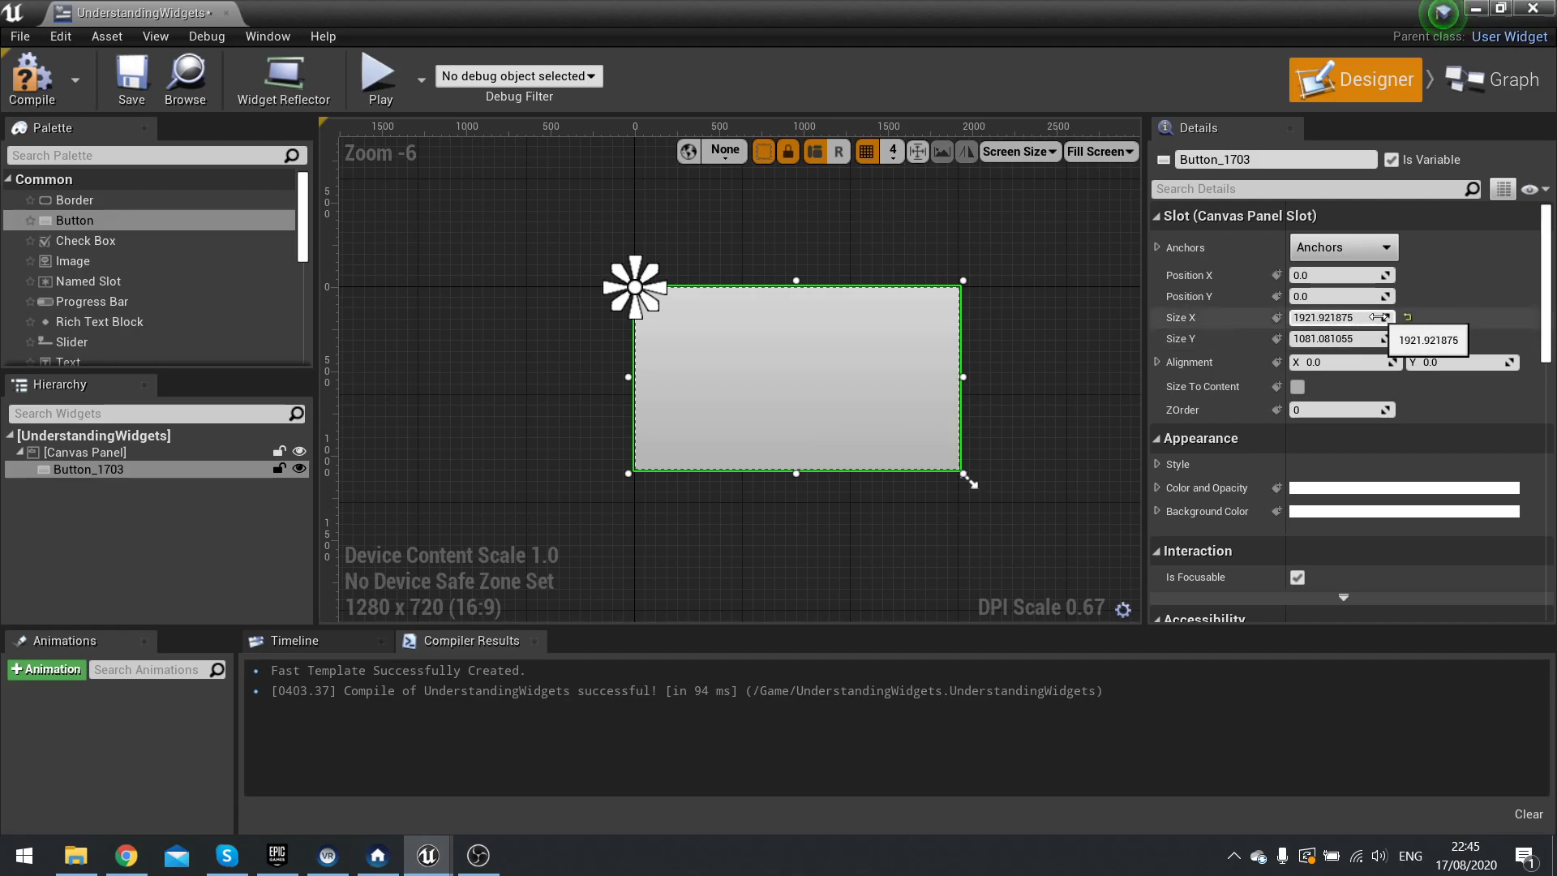
pyautogui.moveTo(1349, 324)
pyautogui.mouseDown()
pyautogui.moveTo(1365, 338)
pyautogui.moveTo(1333, 339)
pyautogui.mouseUp()
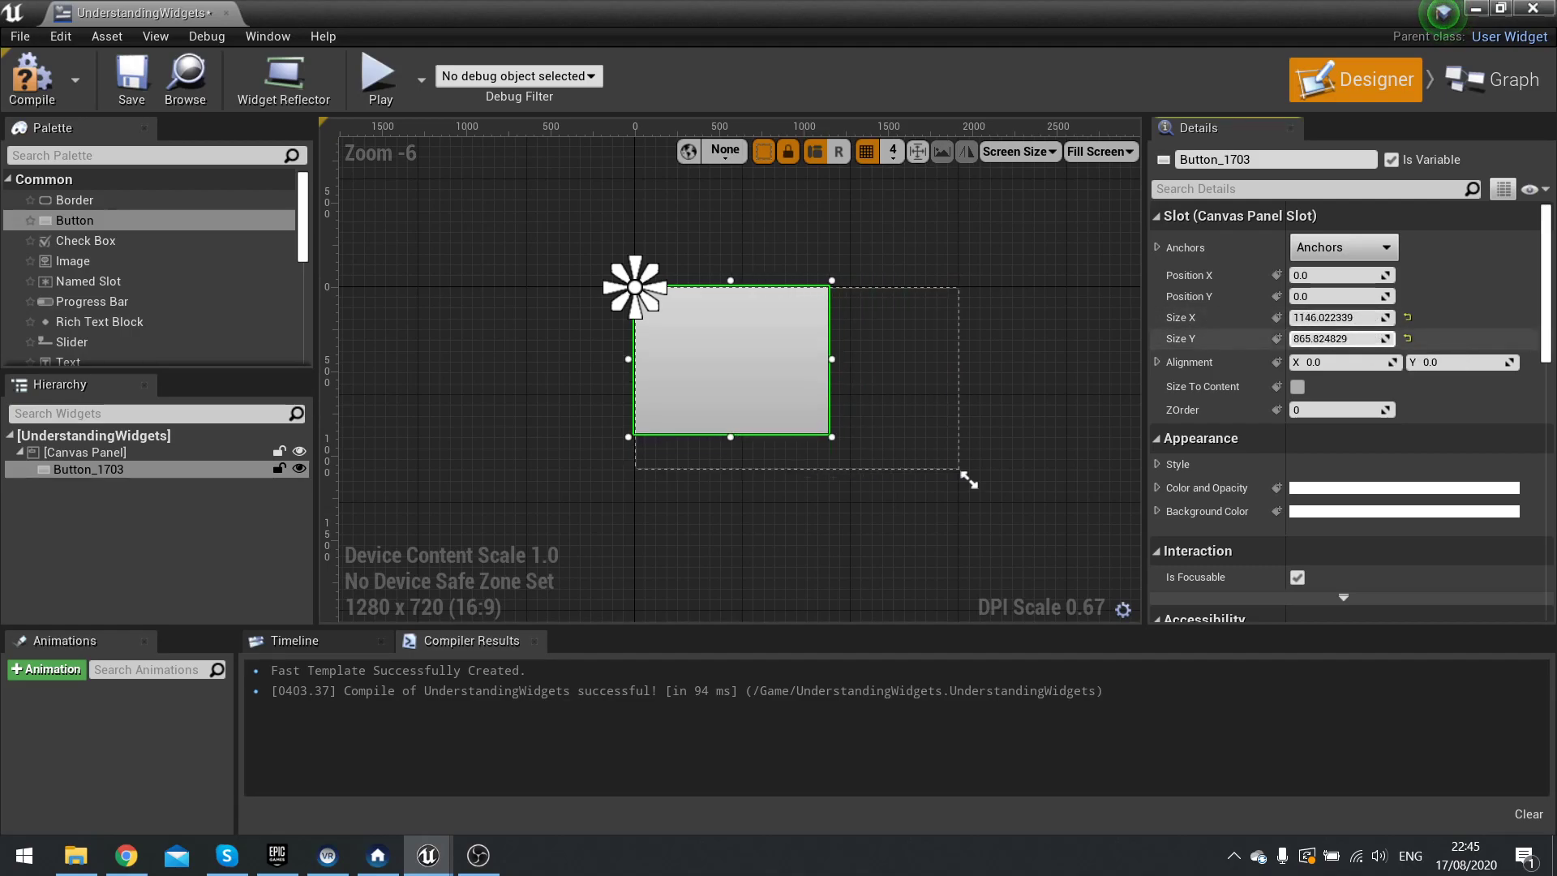
pyautogui.moveTo(1336, 275)
pyautogui.mouseDown()
pyautogui.moveTo(1293, 275)
pyautogui.moveTo(1322, 285)
pyautogui.mouseUp()
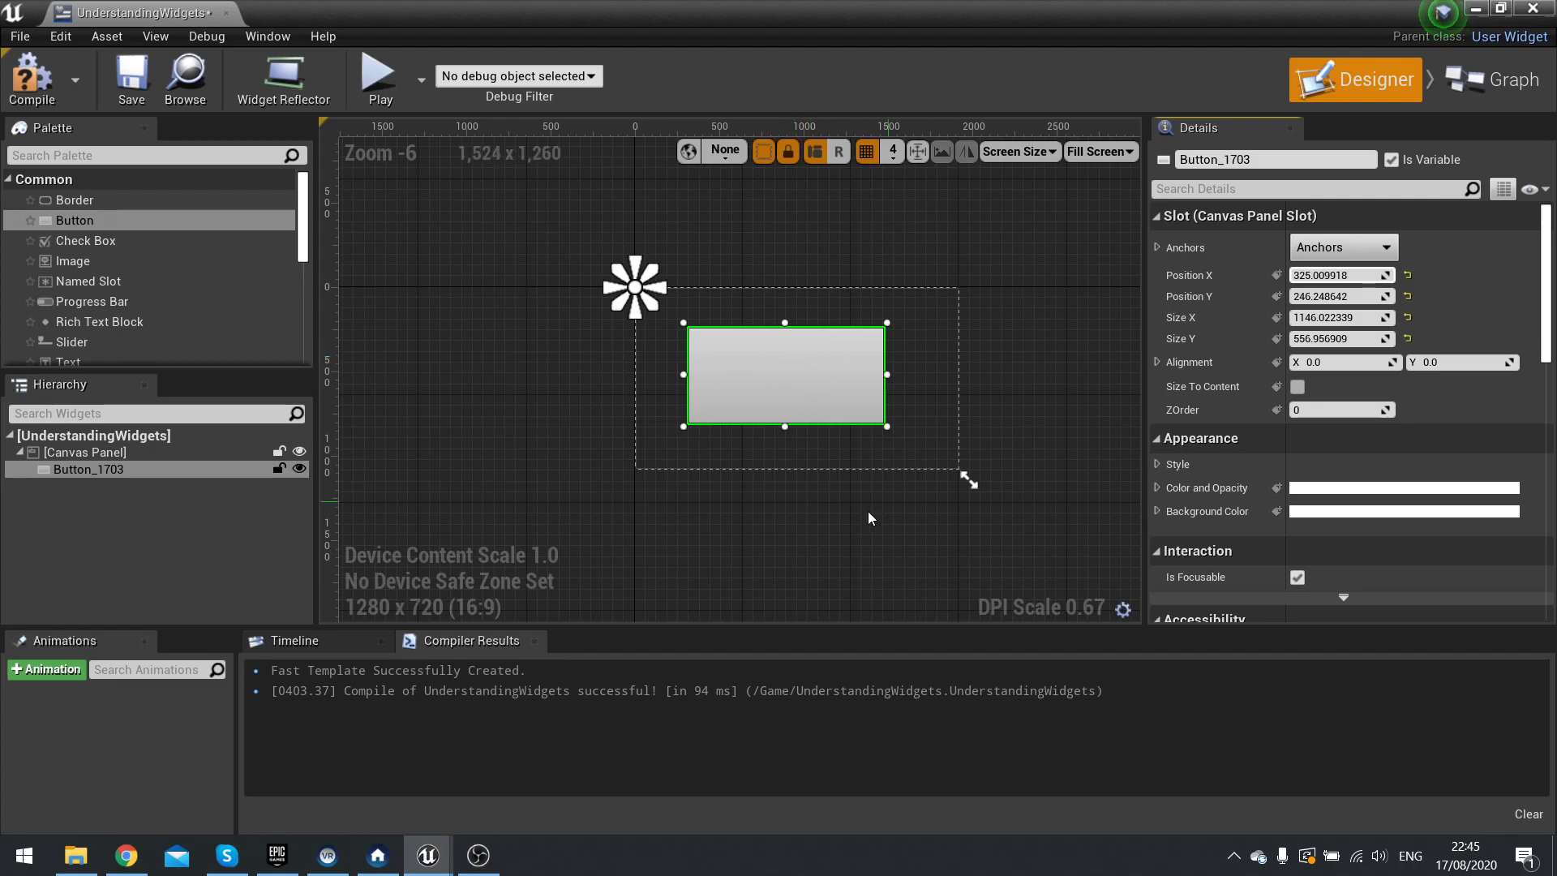
pyautogui.scroll(2, 700, 398)
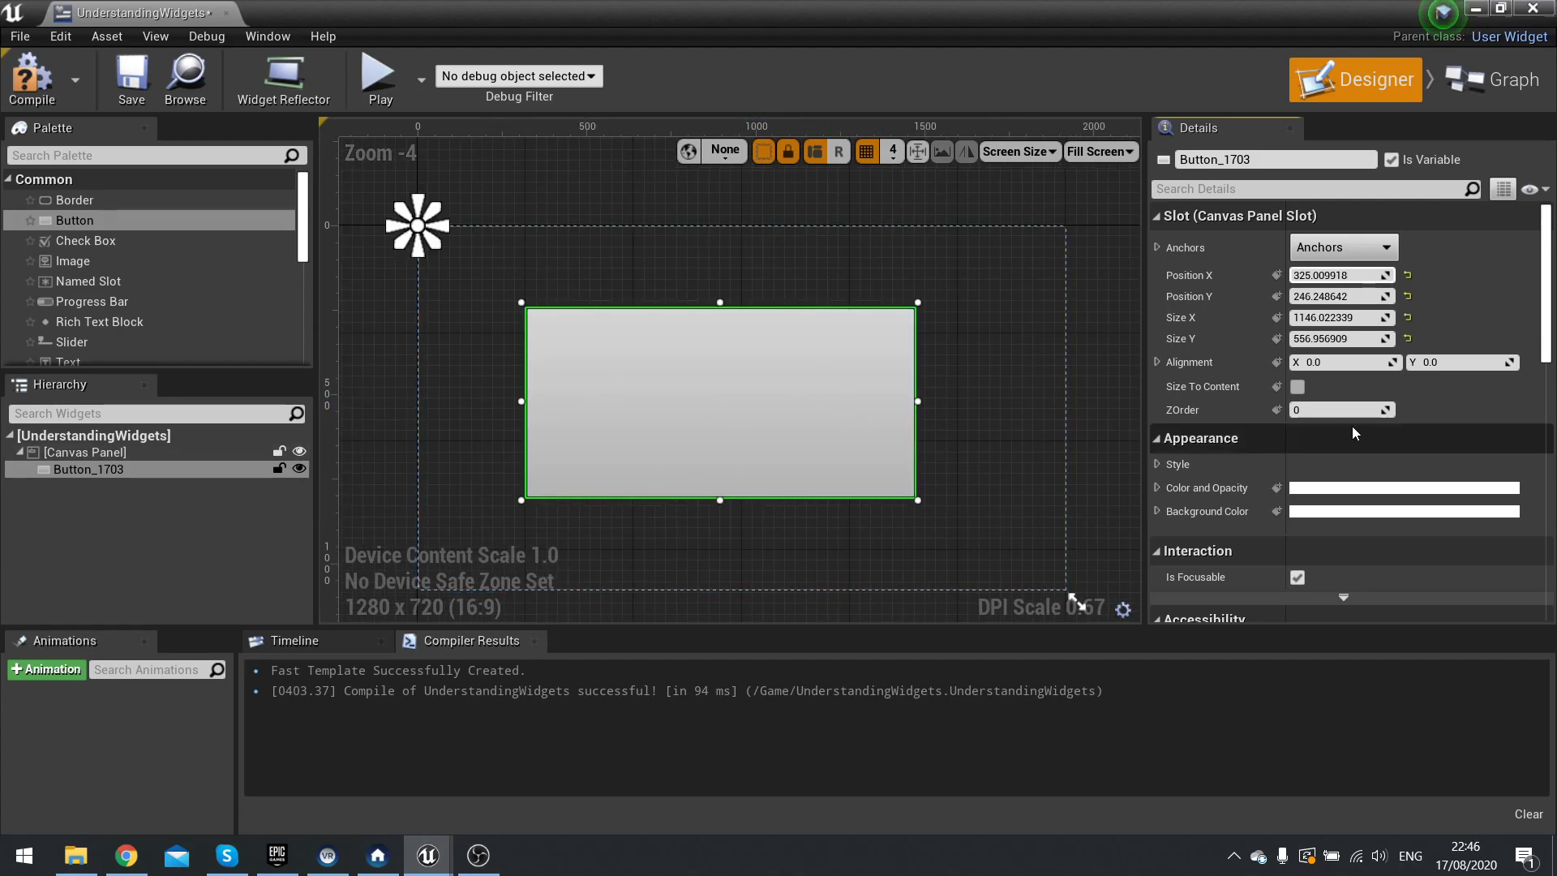
# - Toggle Size To Content on and off, then drag the button to 160, 108
pyautogui.click(1298, 387)
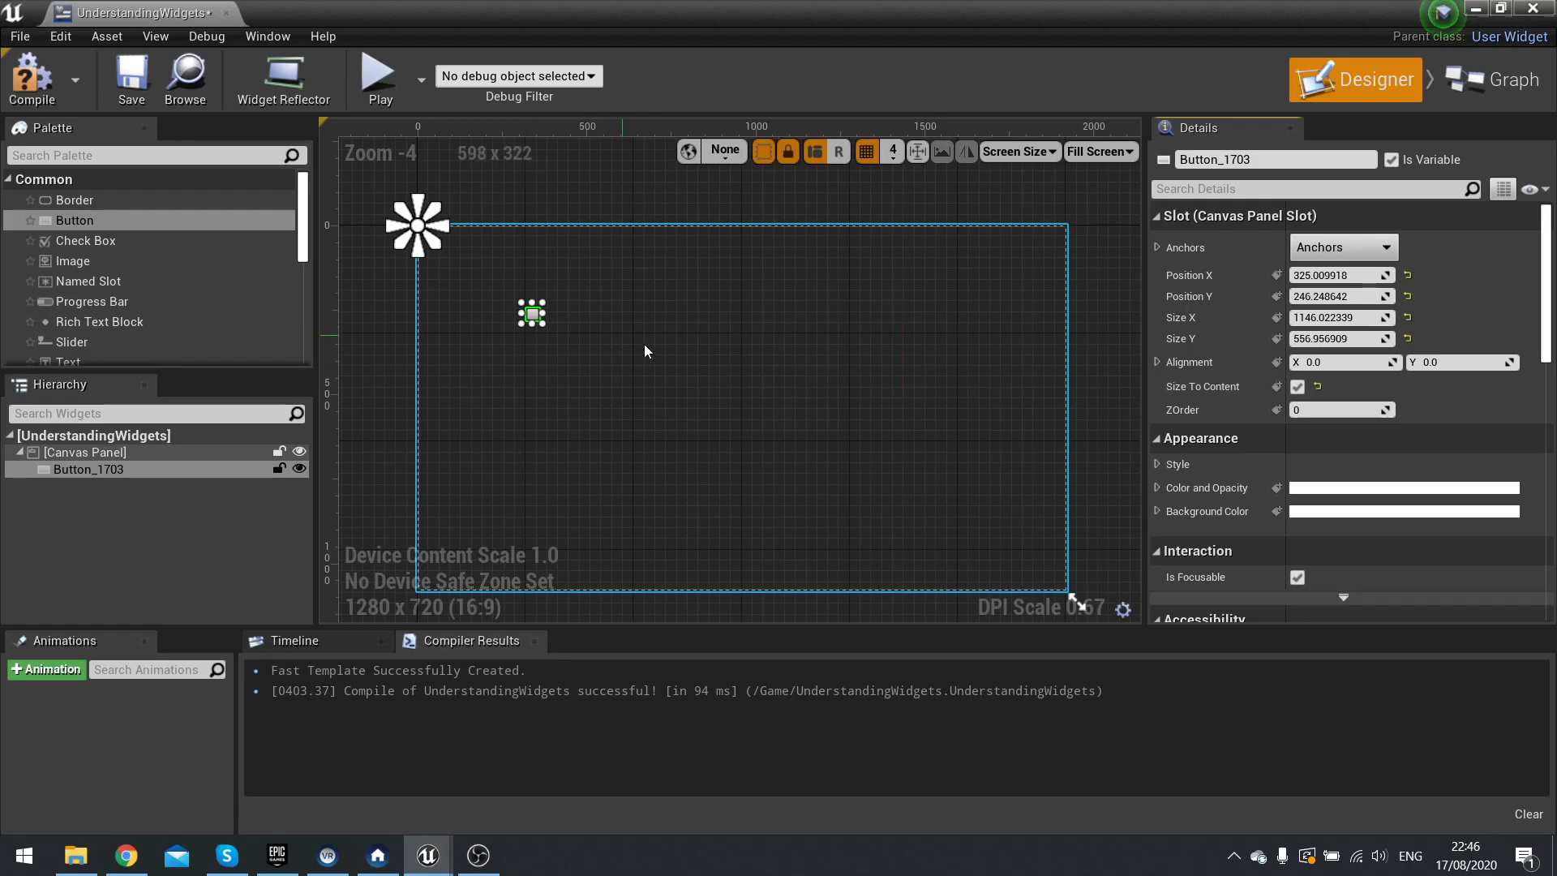
pyautogui.scroll(3, 538, 366)
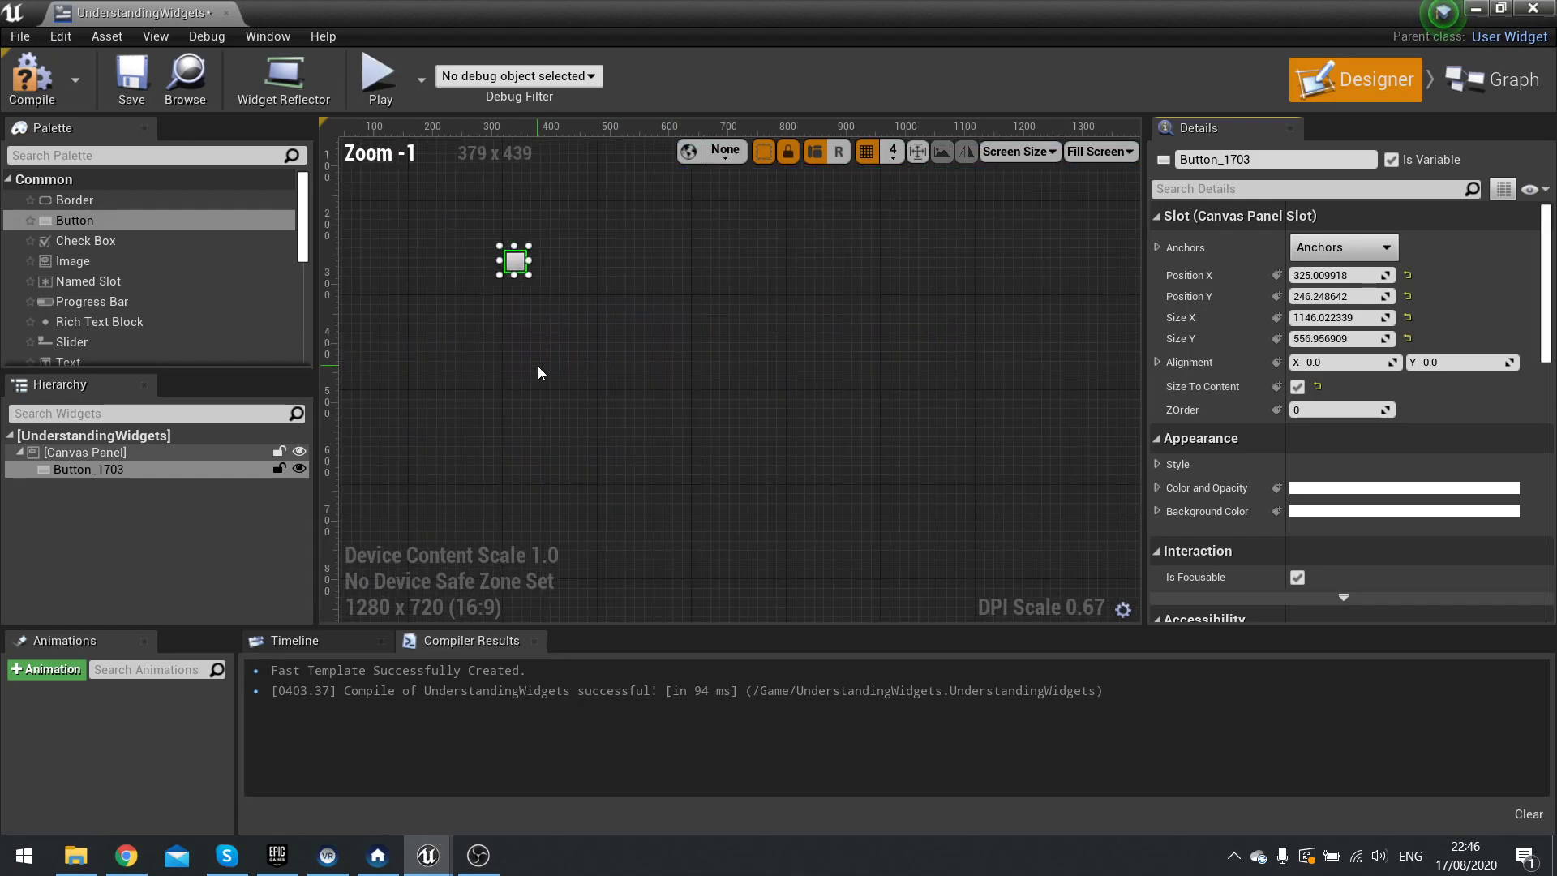
pyautogui.scroll(3, 681, 272)
pyautogui.scroll(-2, 684, 440)
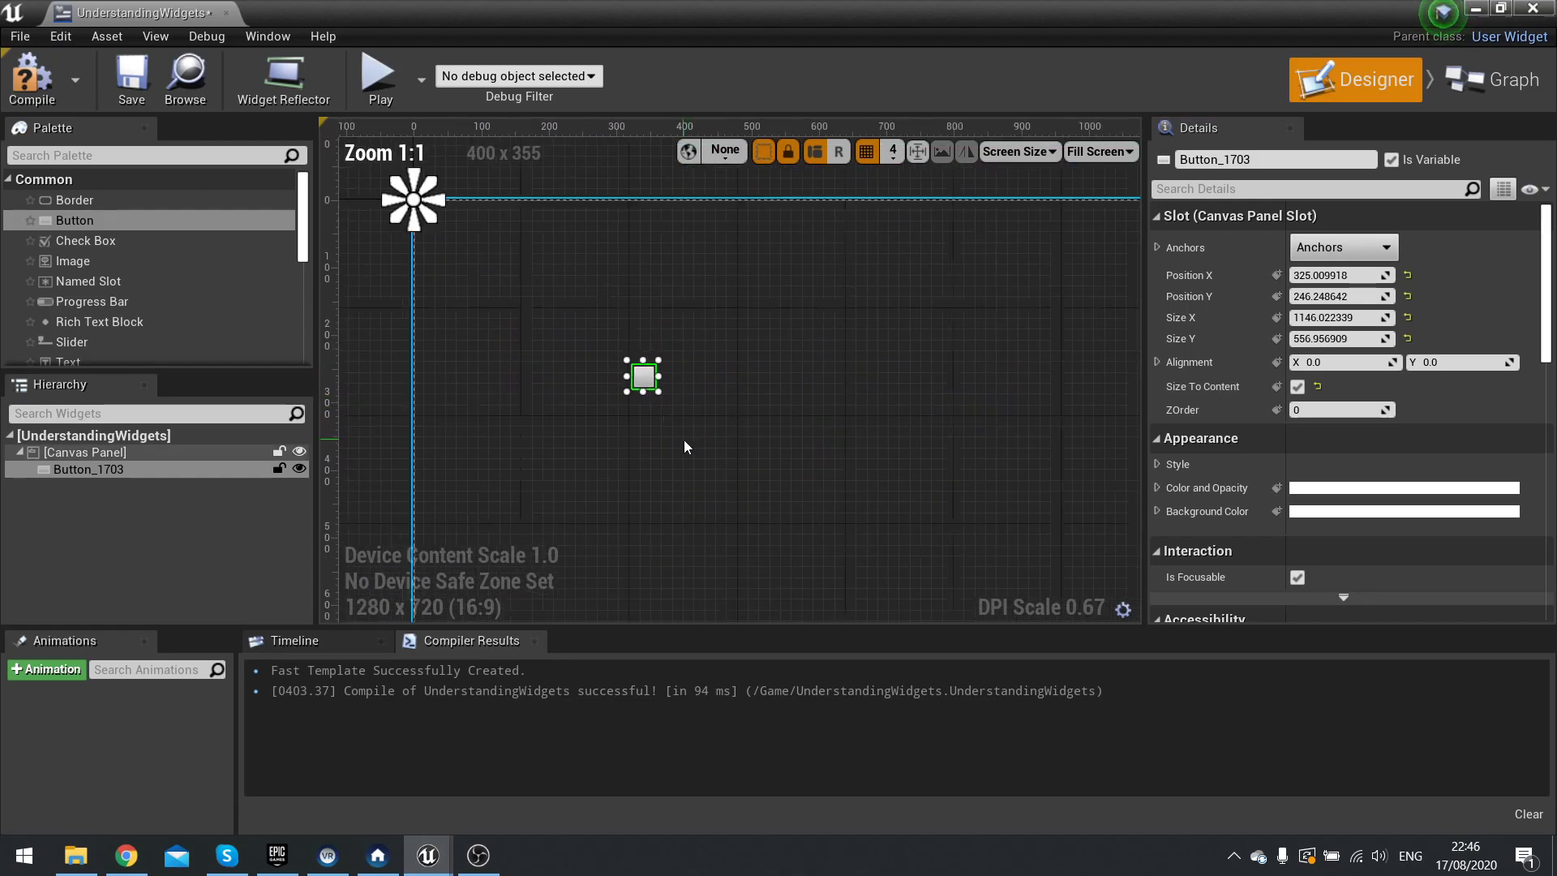
pyautogui.scroll(-1, 704, 427)
pyautogui.scroll(-3, 752, 463)
pyautogui.scroll(-1, 752, 463)
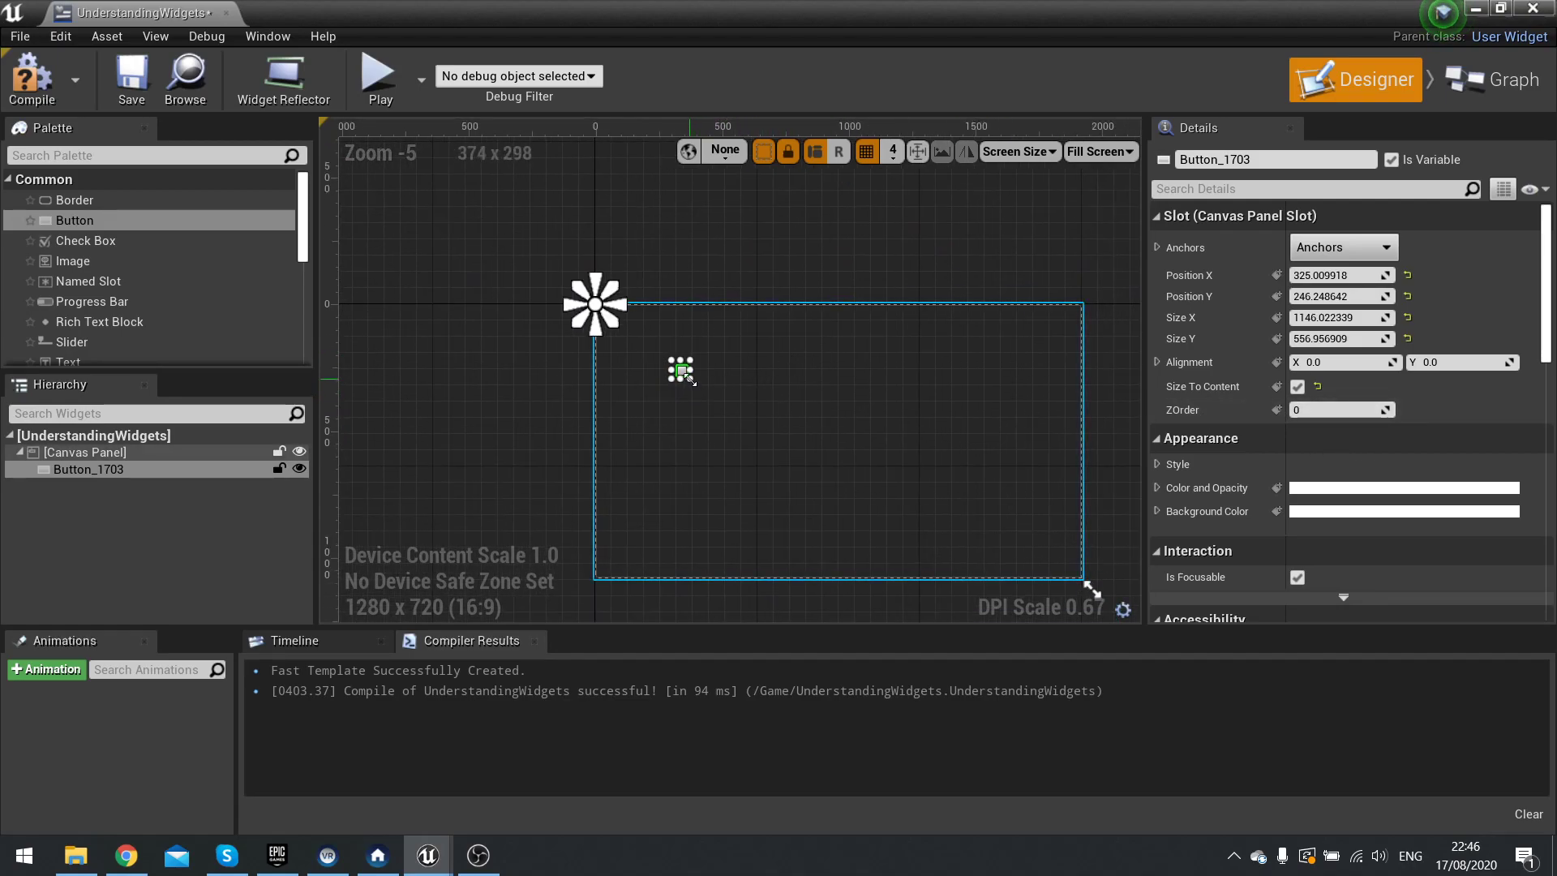
pyautogui.click(1297, 386)
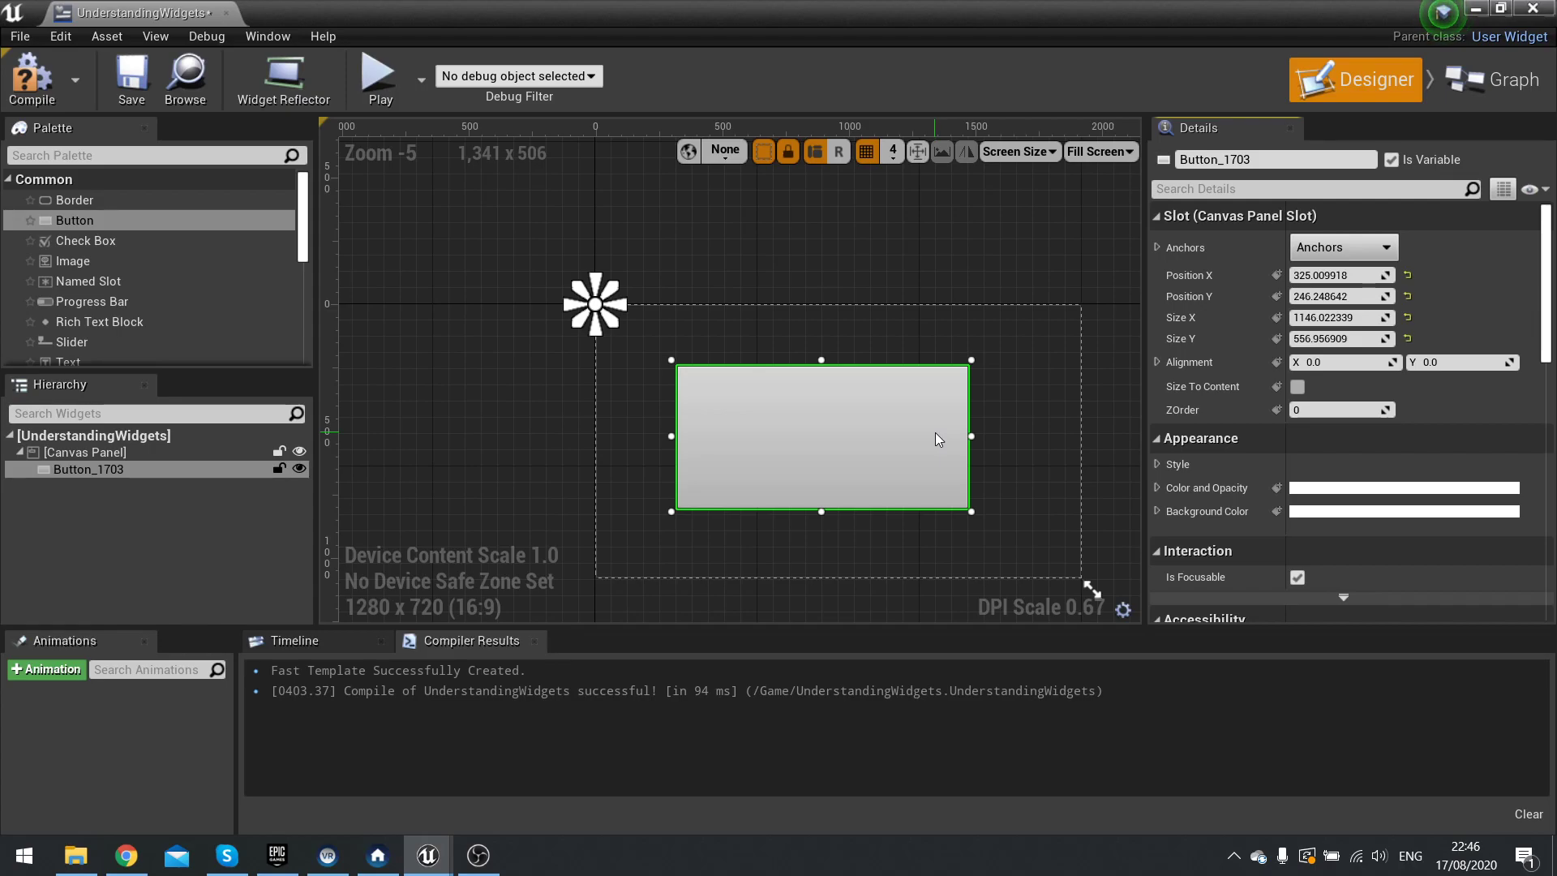
pyautogui.moveTo(887, 445); pyautogui.dragTo(845, 411)
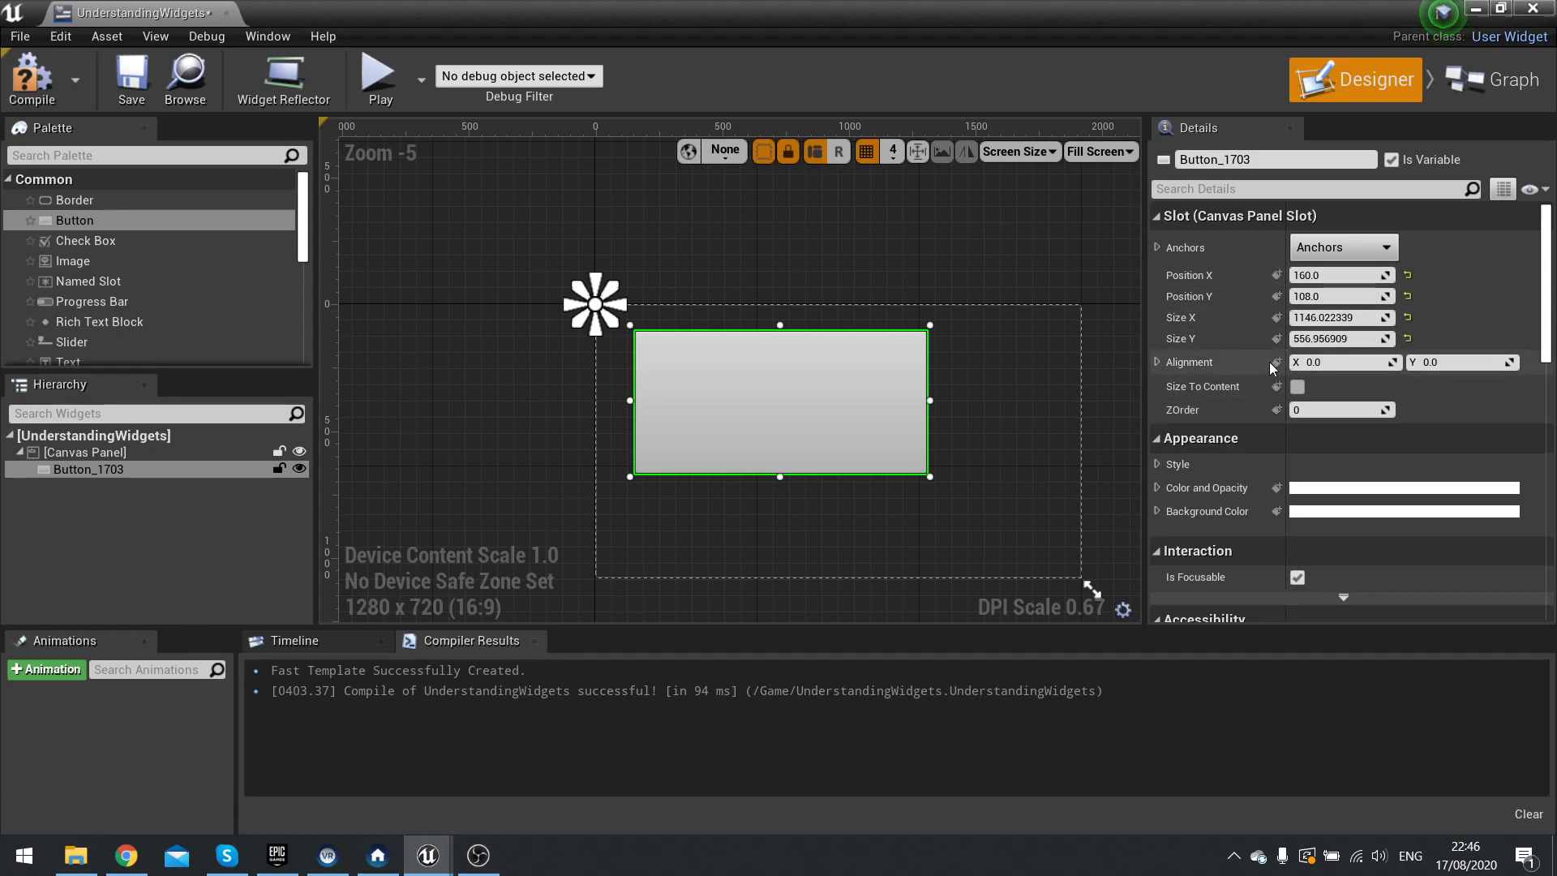
# - Nudge Button_1703 to 188, 140 and add another button to the Canvas Panel
pyautogui.moveTo(742, 418); pyautogui.dragTo(750, 427)
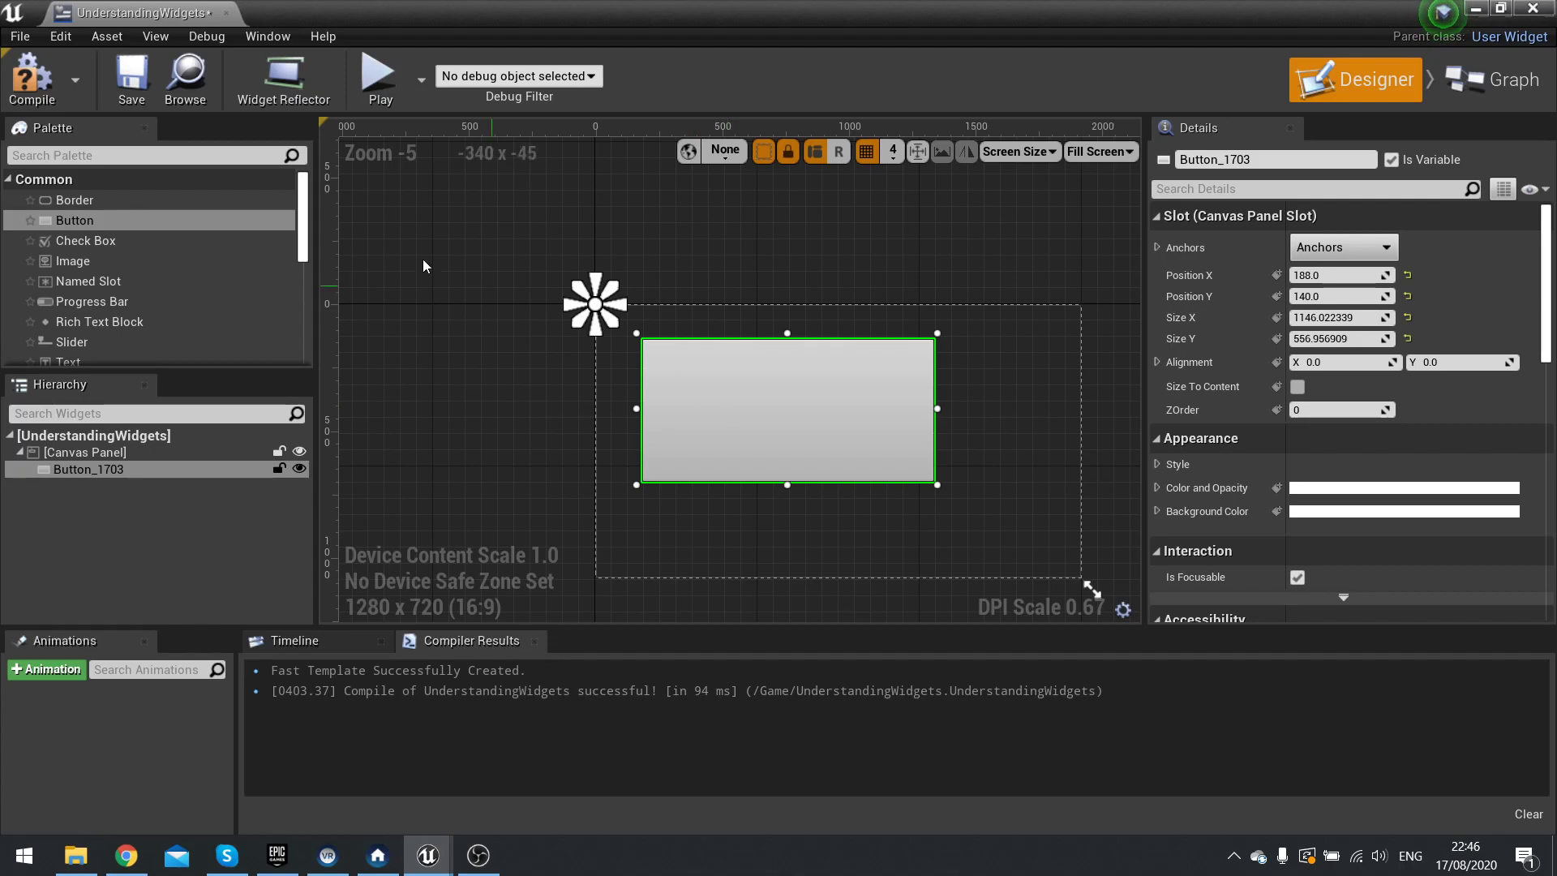
pyautogui.moveTo(75, 225)
pyautogui.mouseDown()
pyautogui.moveTo(112, 452)
pyautogui.moveTo(84, 476)
pyautogui.mouseUp()
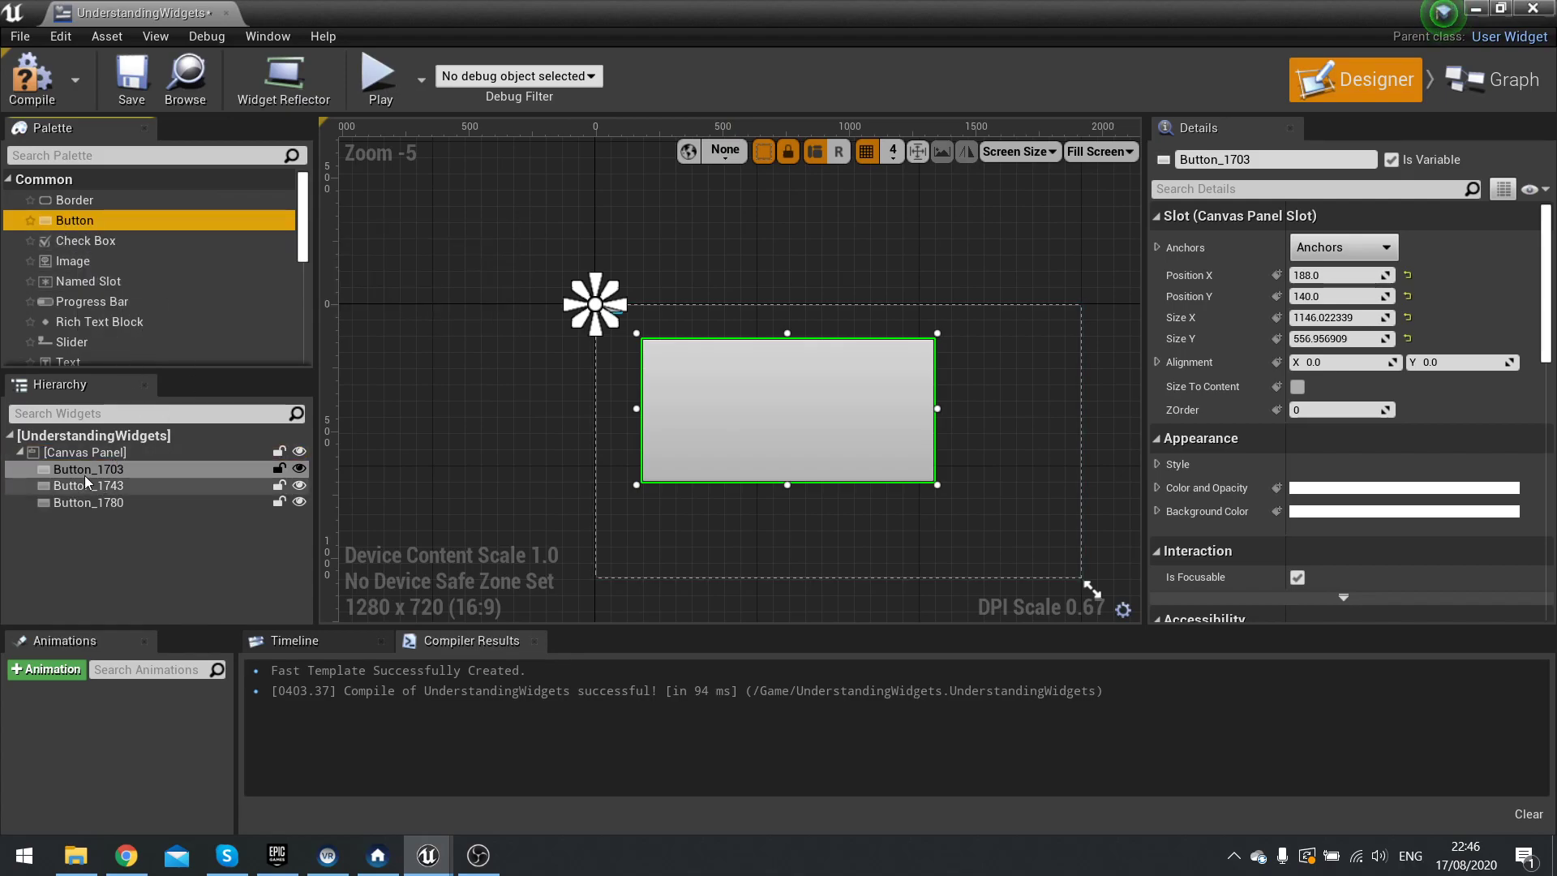
pyautogui.click(86, 481)
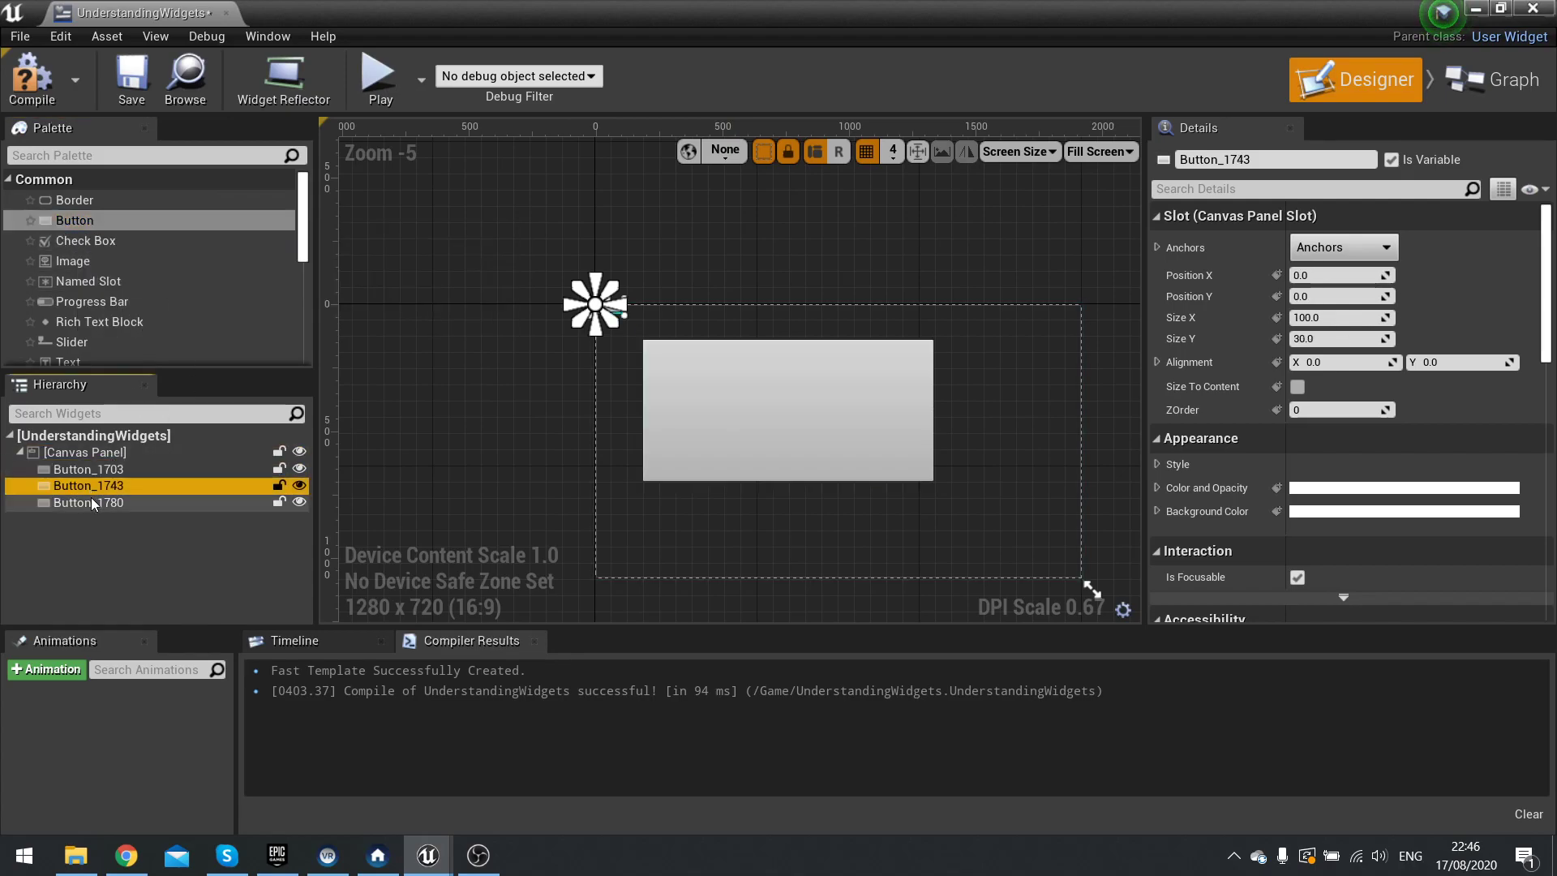
# - Switch the selection between Button_1703 and Button_1780 in the Hierarchy
pyautogui.click(73, 457)
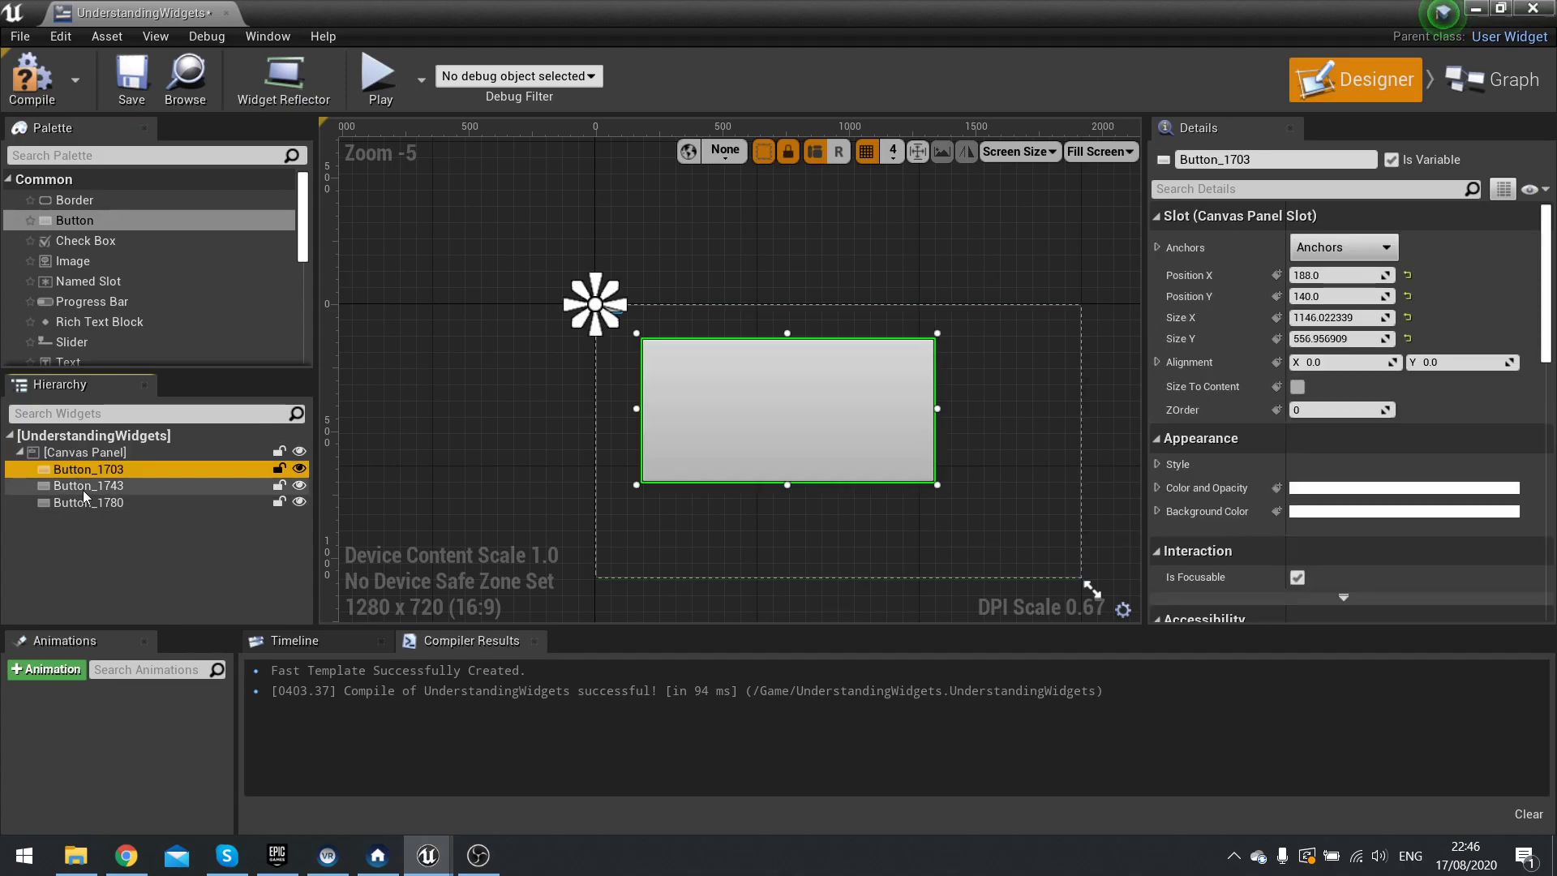
pyautogui.click(87, 501)
pyautogui.click(70, 460)
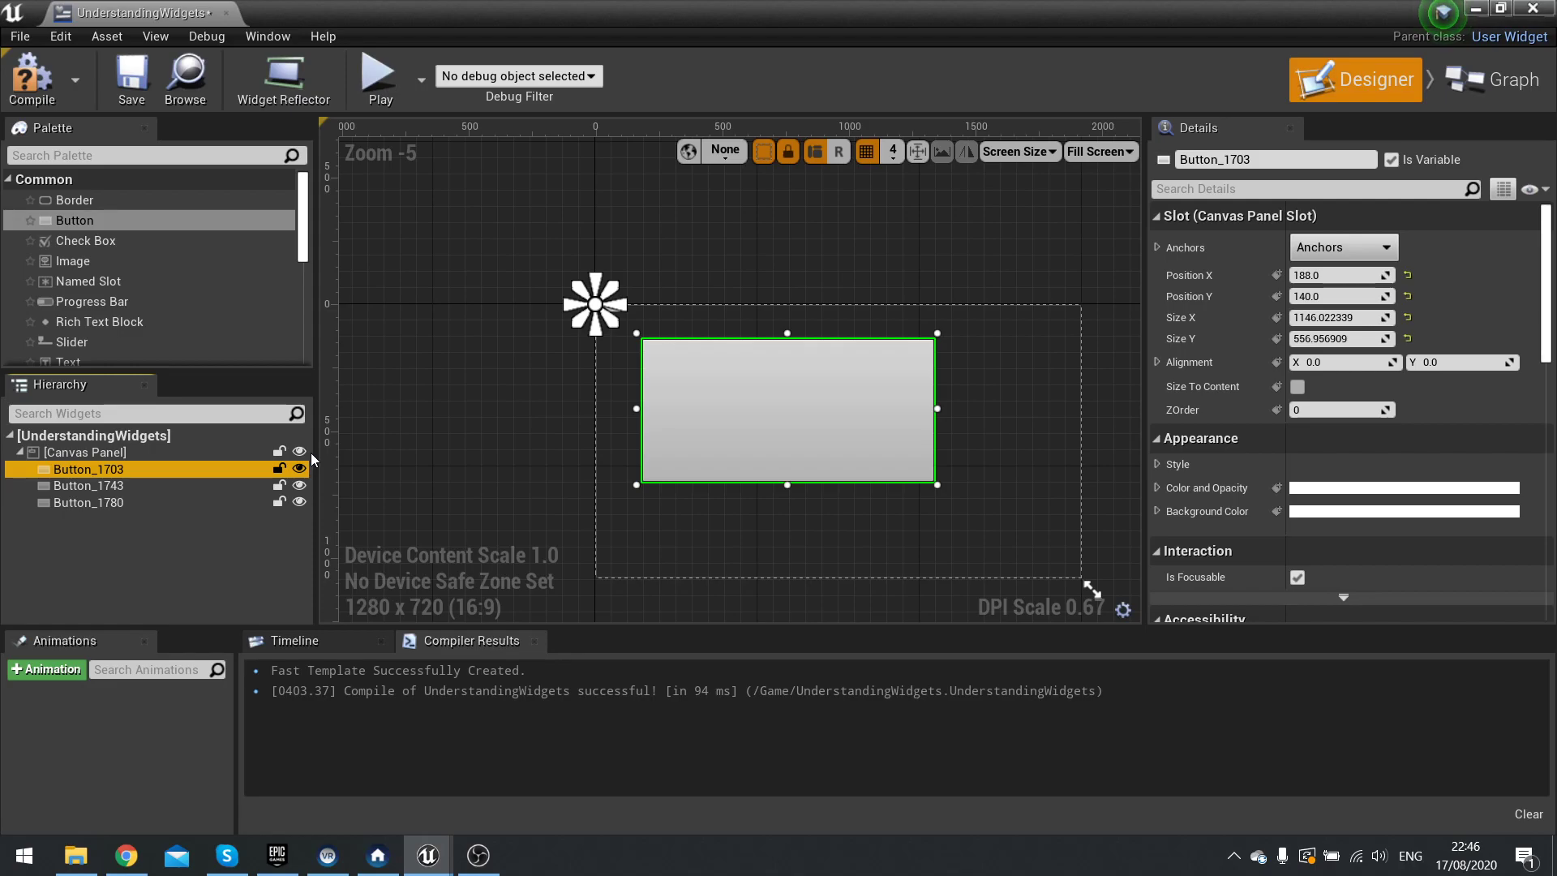
pyautogui.click(147, 450)
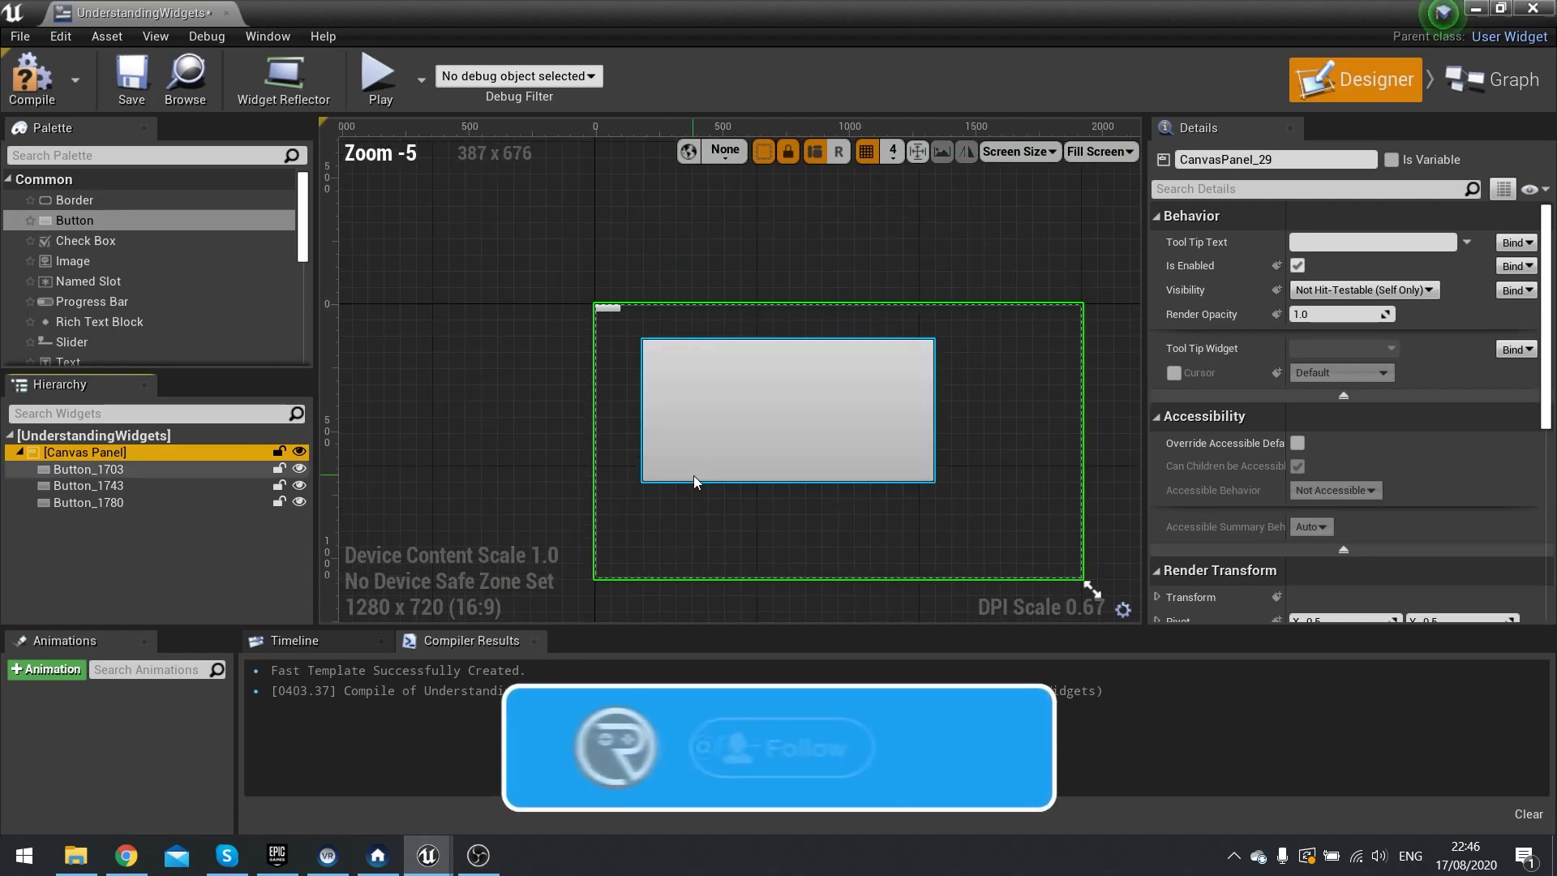
pyautogui.moveTo(694, 476); pyautogui.dragTo(611, 472, button='right')
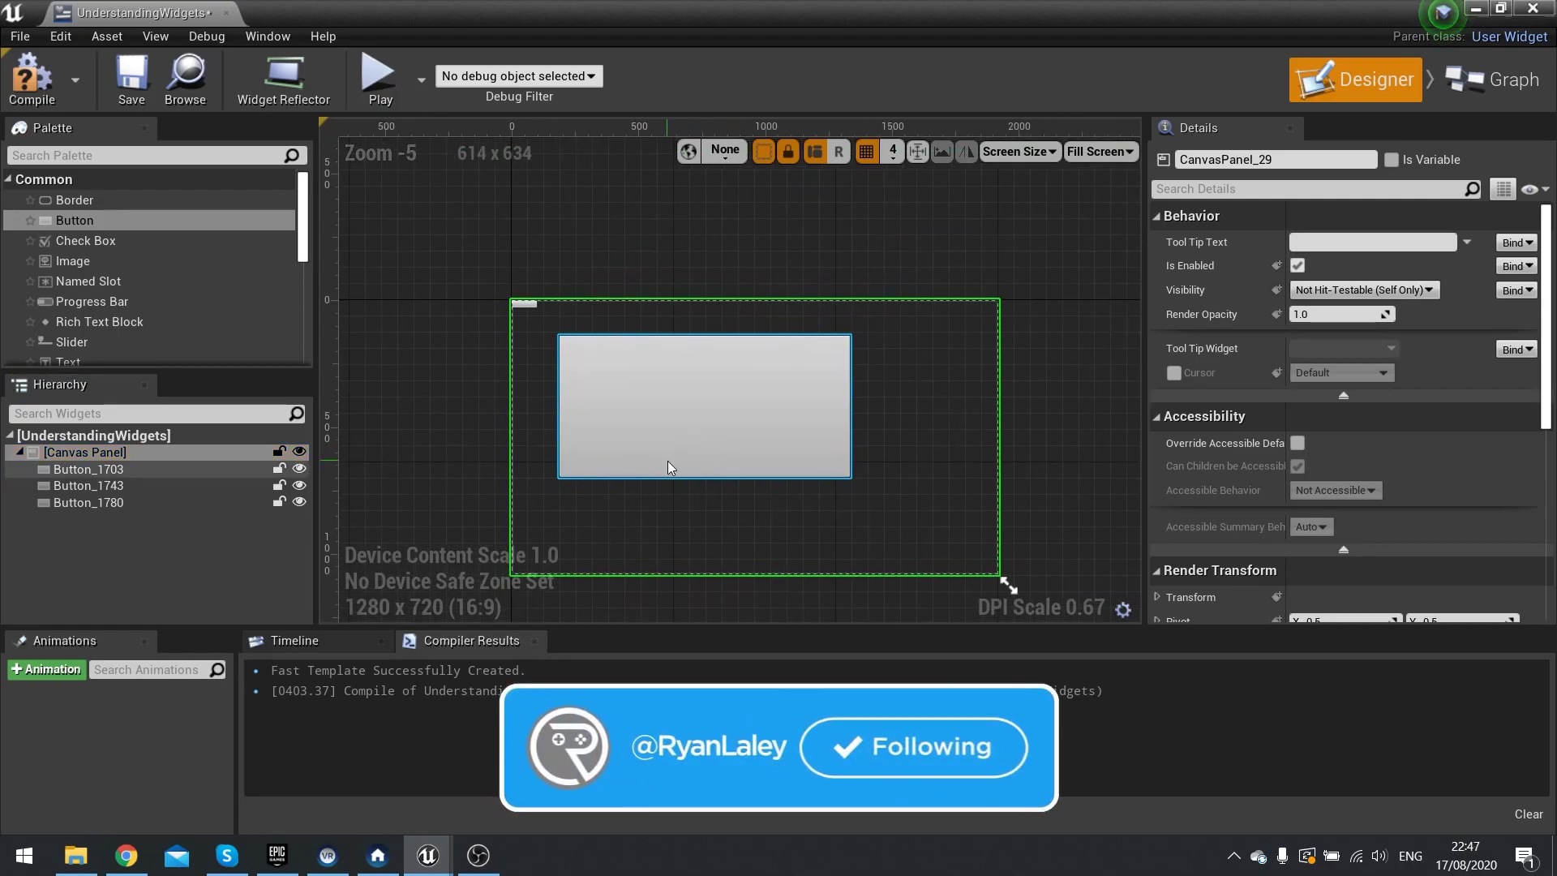